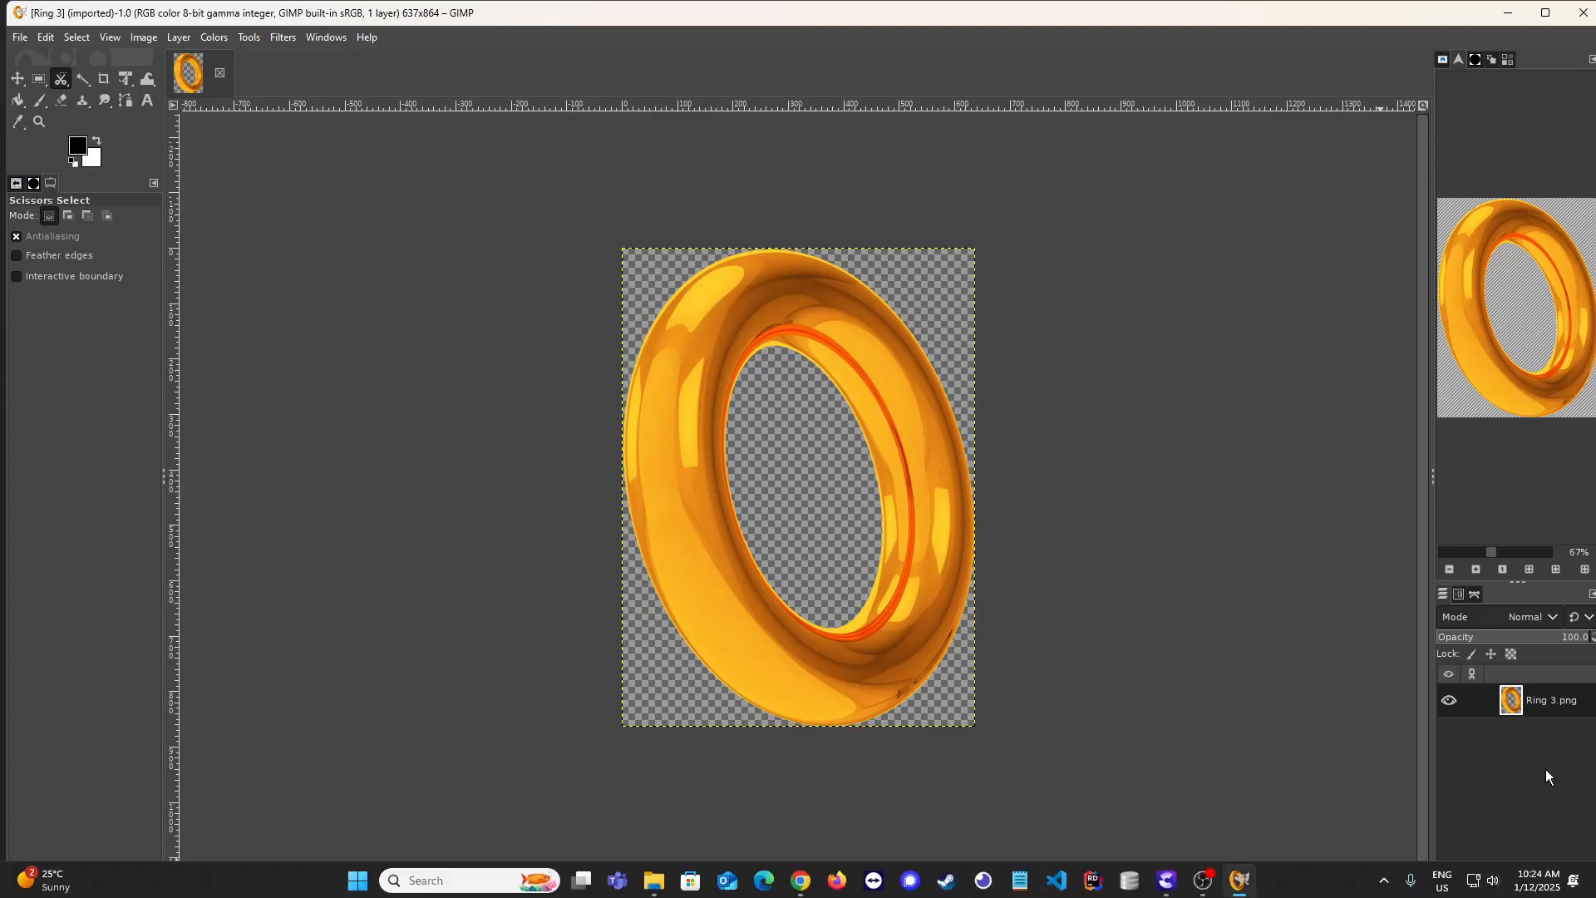
Add a White (full opacity) mask to the ring layer and paint out the ring's left half in black with the Paintbrush.
{"action": "left_click", "coordinate": [1563, 890]}
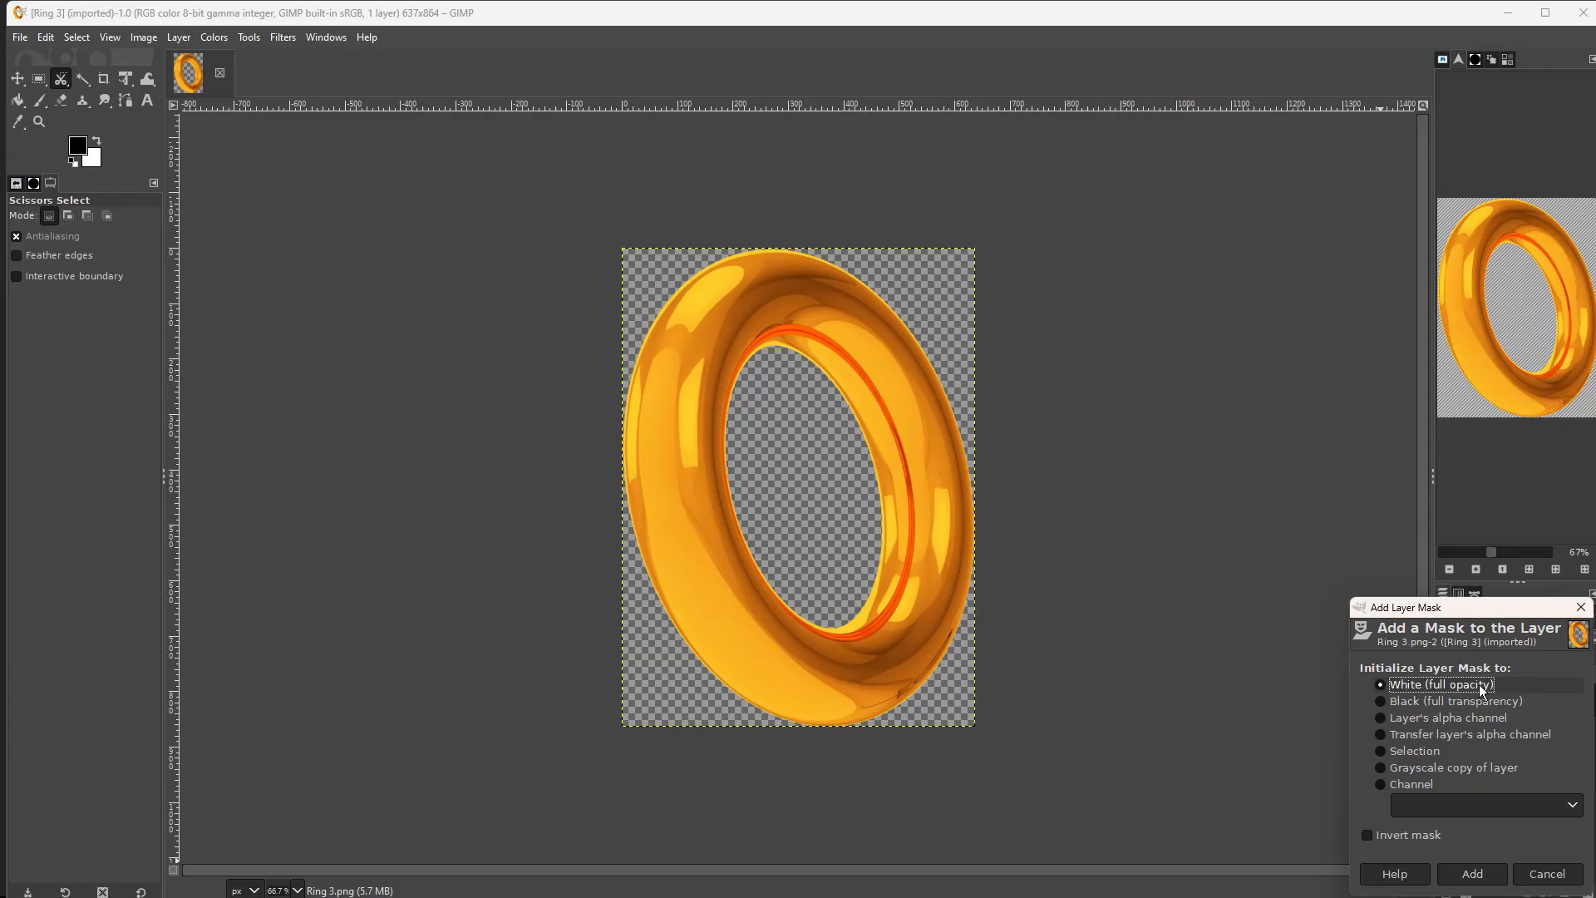
{"action": "left_click", "coordinate": [1472, 874]}
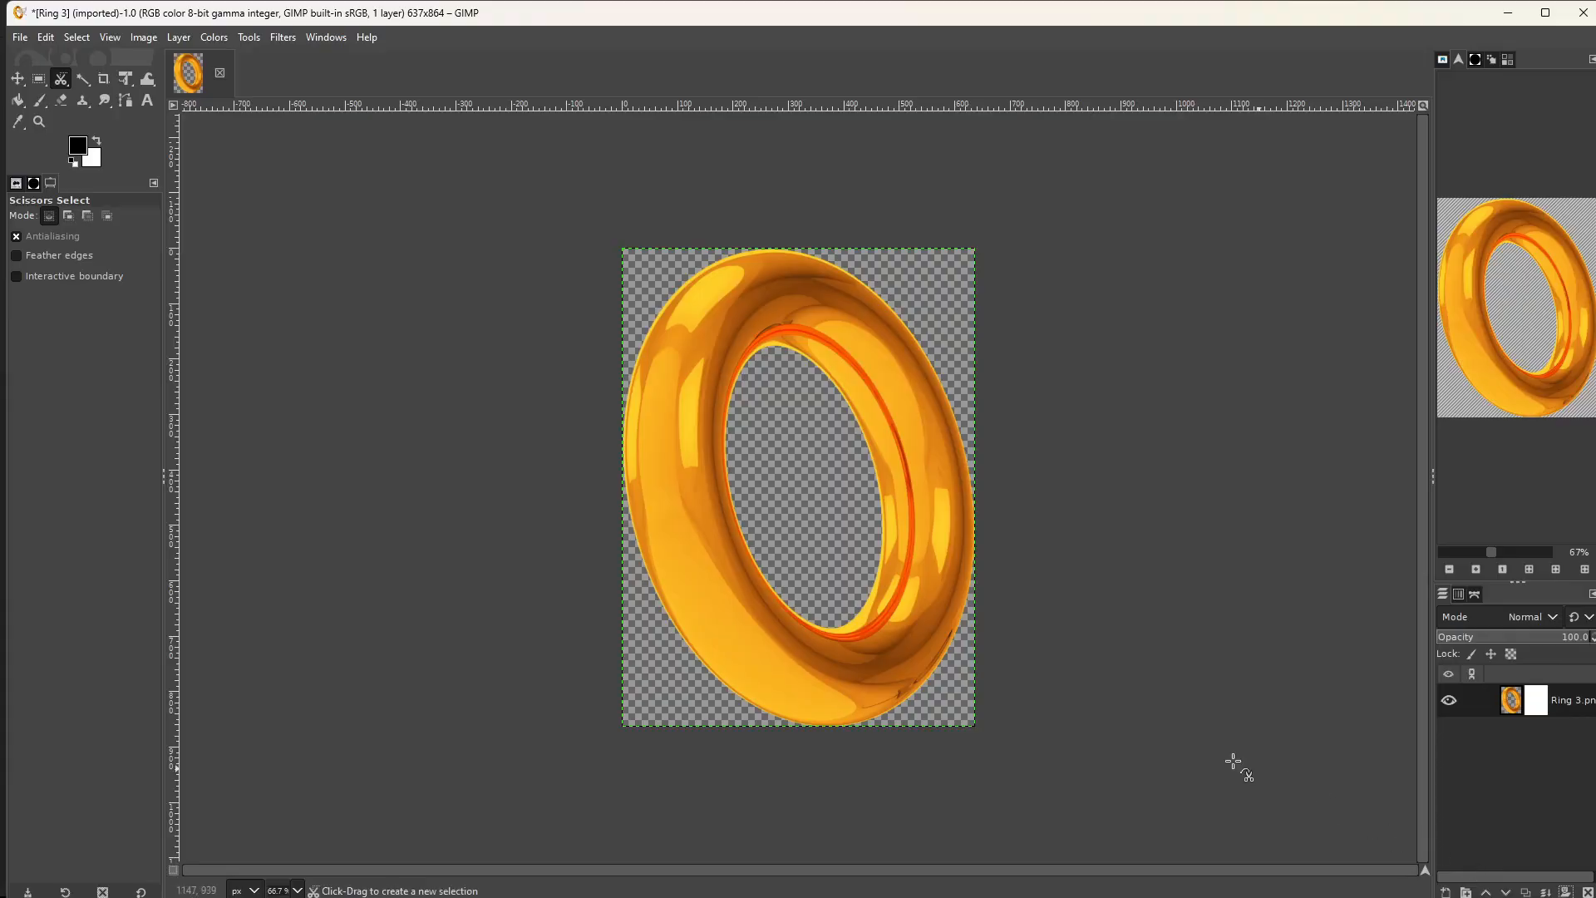
{"action": "left_click", "coordinate": [39, 99]}
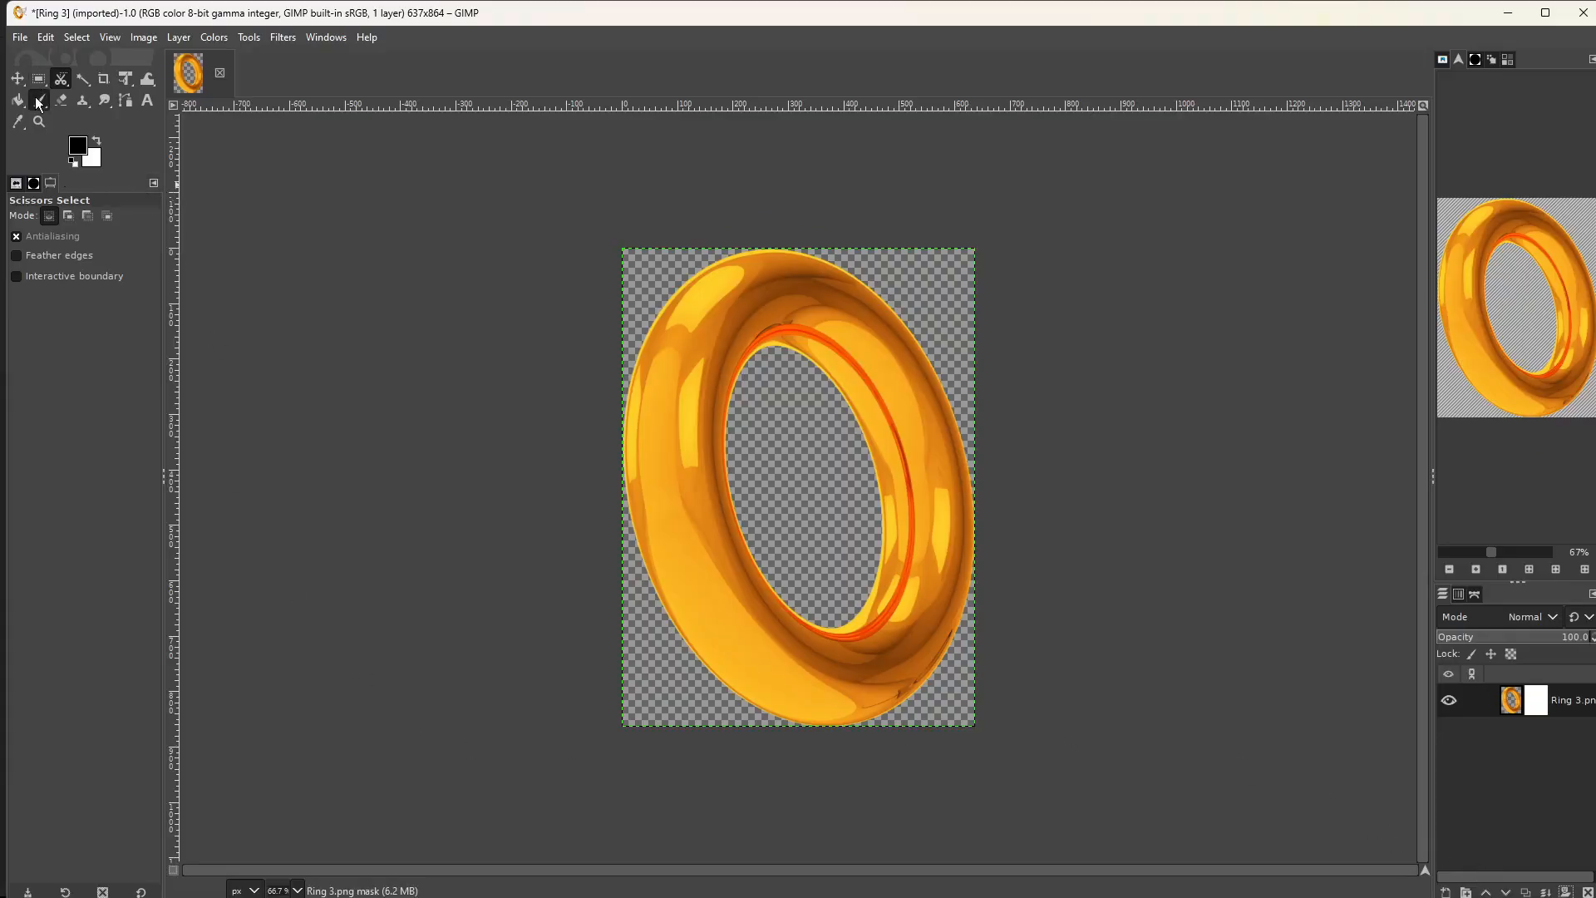
{"action": "left_click", "coordinate": [39, 297]}
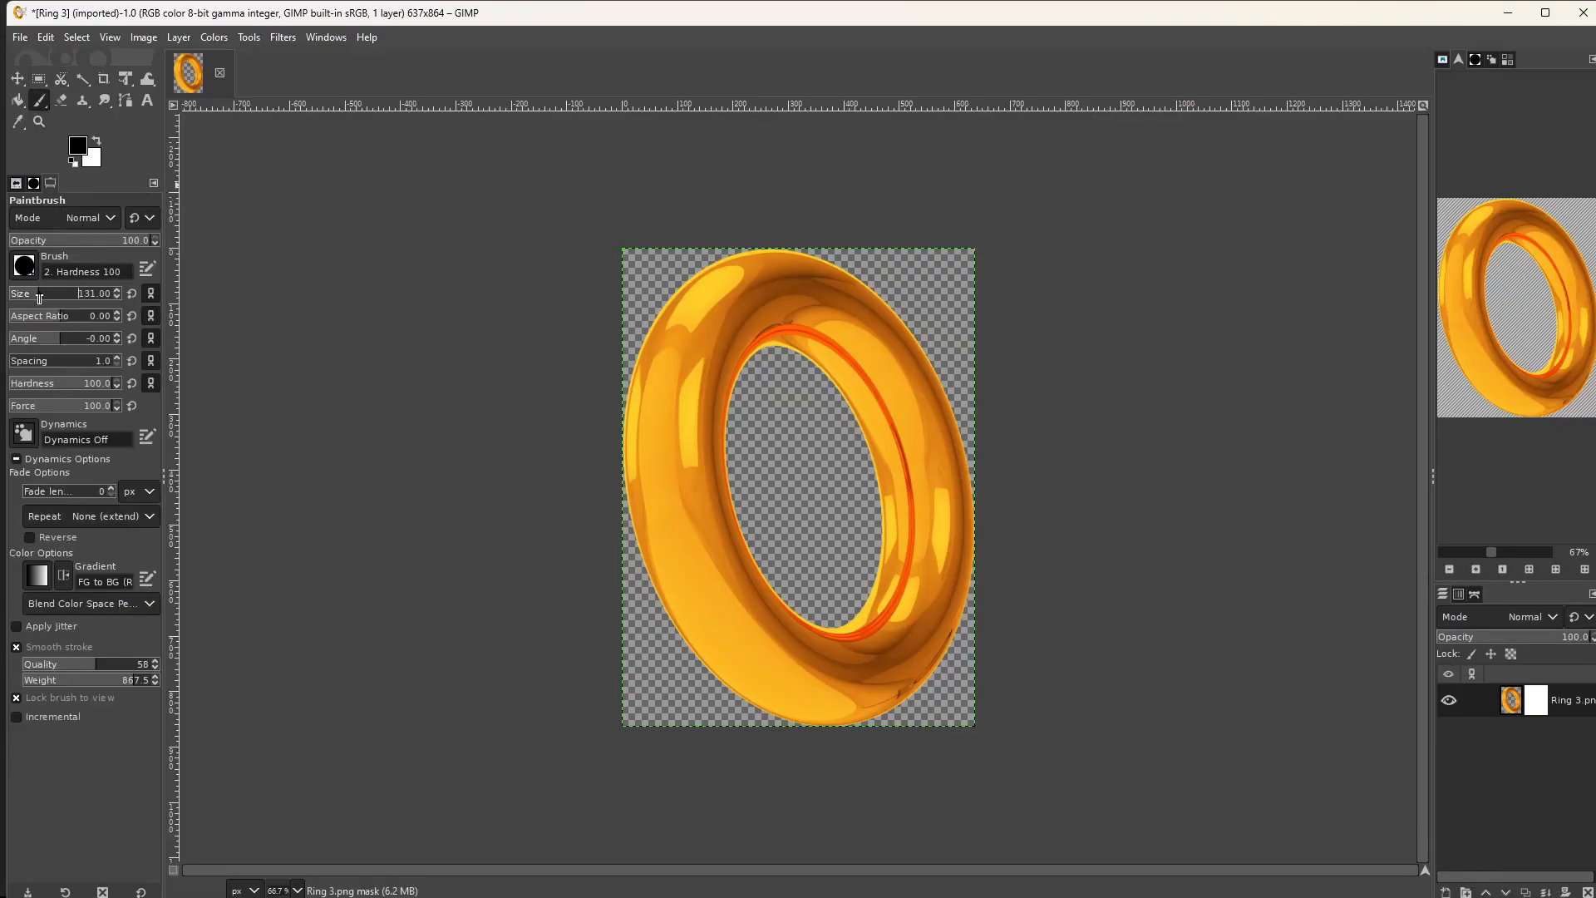
{"action": "left_click", "coordinate": [728, 278]}
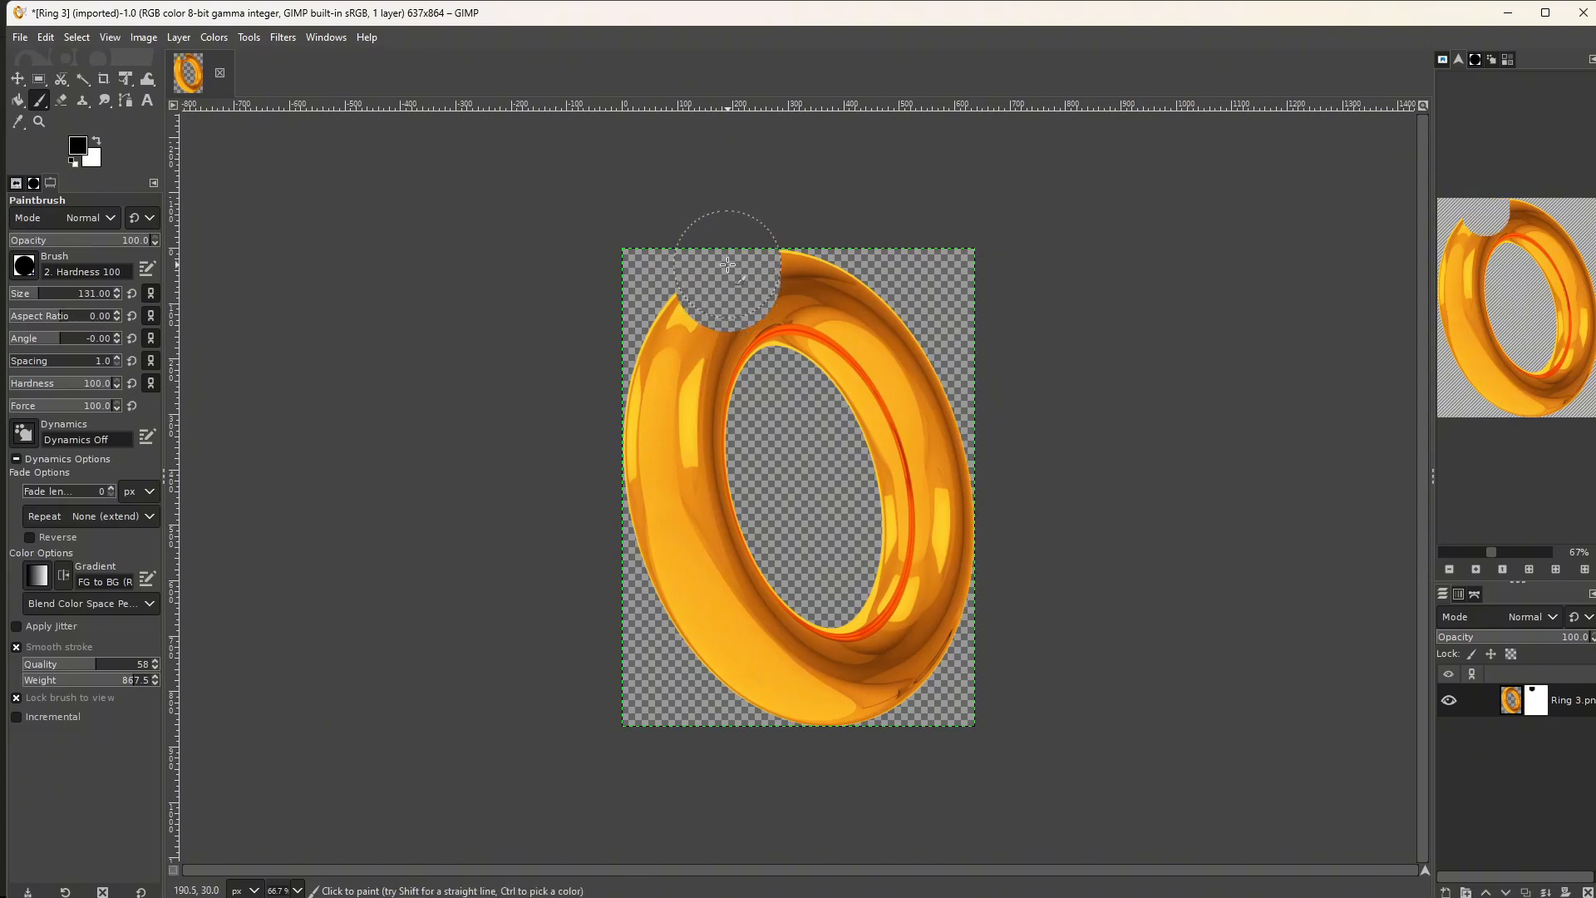
{"action": "mouse_move", "coordinate": [728, 278]}
{"action": "left_mouse_down"}
{"action": "mouse_move", "coordinate": [742, 511]}
{"action": "mouse_move", "coordinate": [717, 551]}
{"action": "mouse_move", "coordinate": [691, 555]}
{"action": "mouse_move", "coordinate": [673, 528]}
{"action": "mouse_move", "coordinate": [657, 333]}
{"action": "left_mouse_up"}
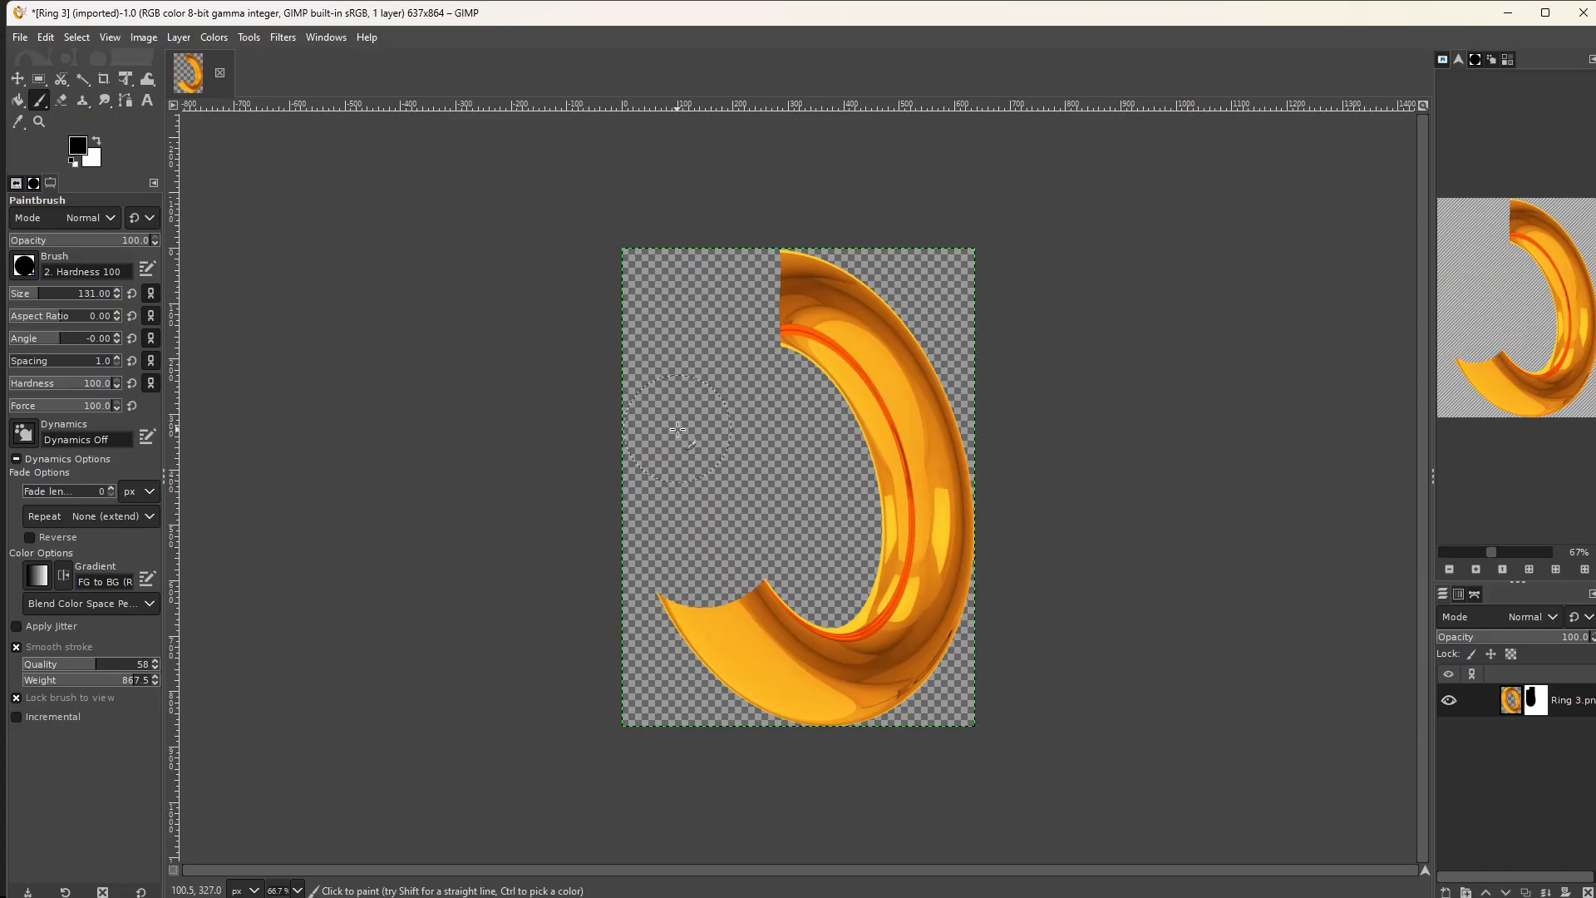
{"action": "mouse_move", "coordinate": [790, 626]}
{"action": "left_mouse_down"}
{"action": "mouse_move", "coordinate": [792, 737]}
{"action": "mouse_move", "coordinate": [761, 739]}
{"action": "mouse_move", "coordinate": [729, 654]}
{"action": "mouse_move", "coordinate": [663, 589]}
{"action": "left_mouse_up"}
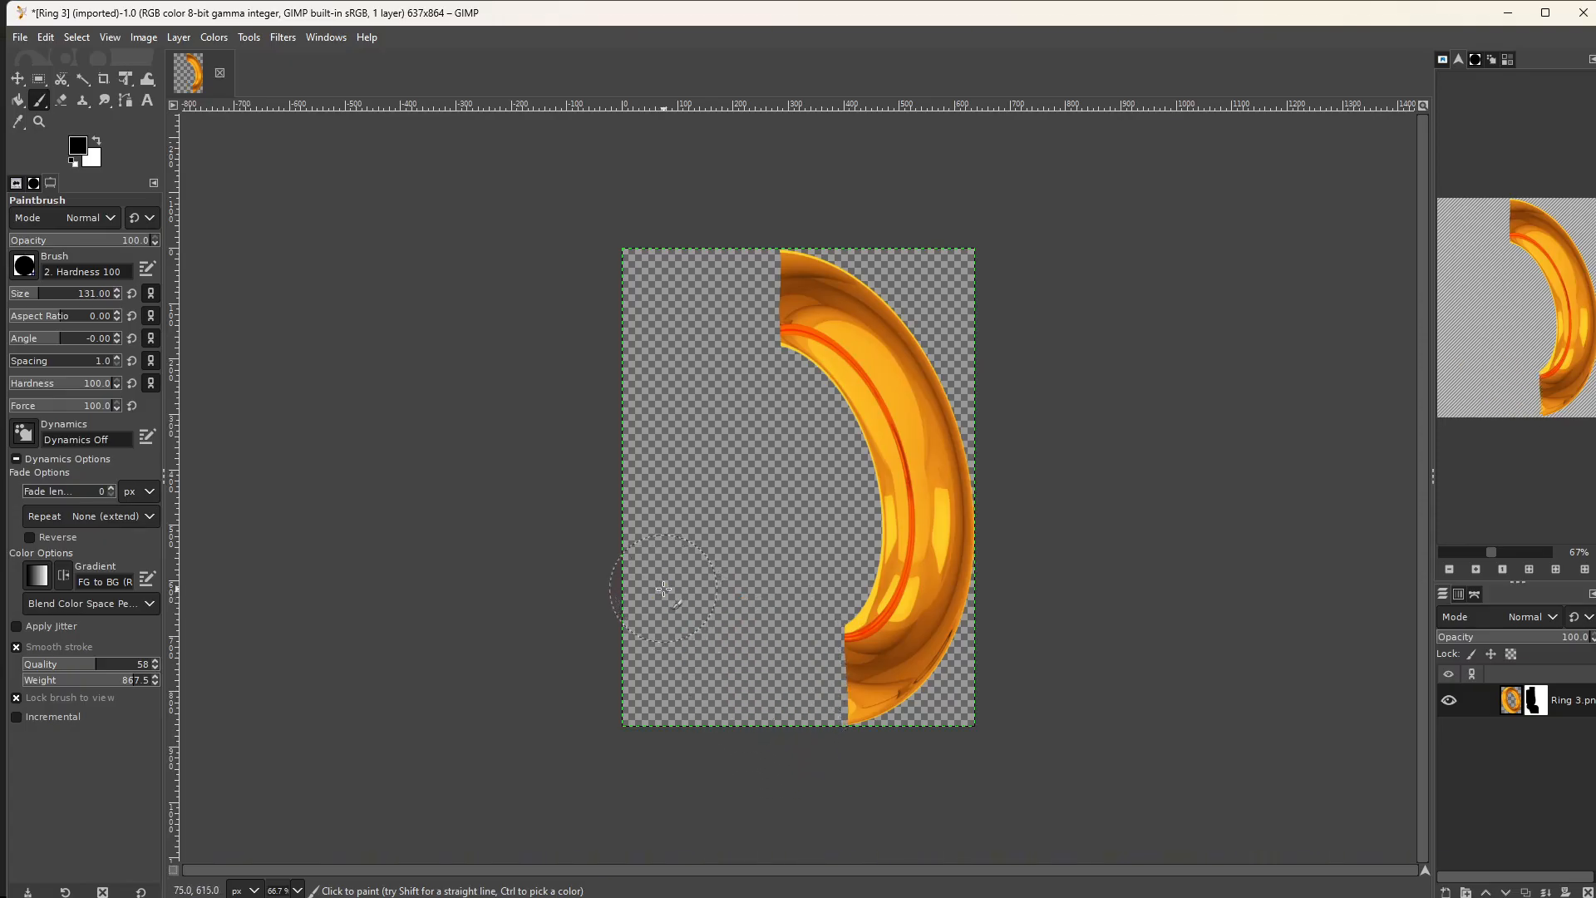
Export the remaining right half of the ring as Ring 4.png in the Rings folder, with the default PNG options.
{"action": "left_click", "coordinate": [19, 37]}
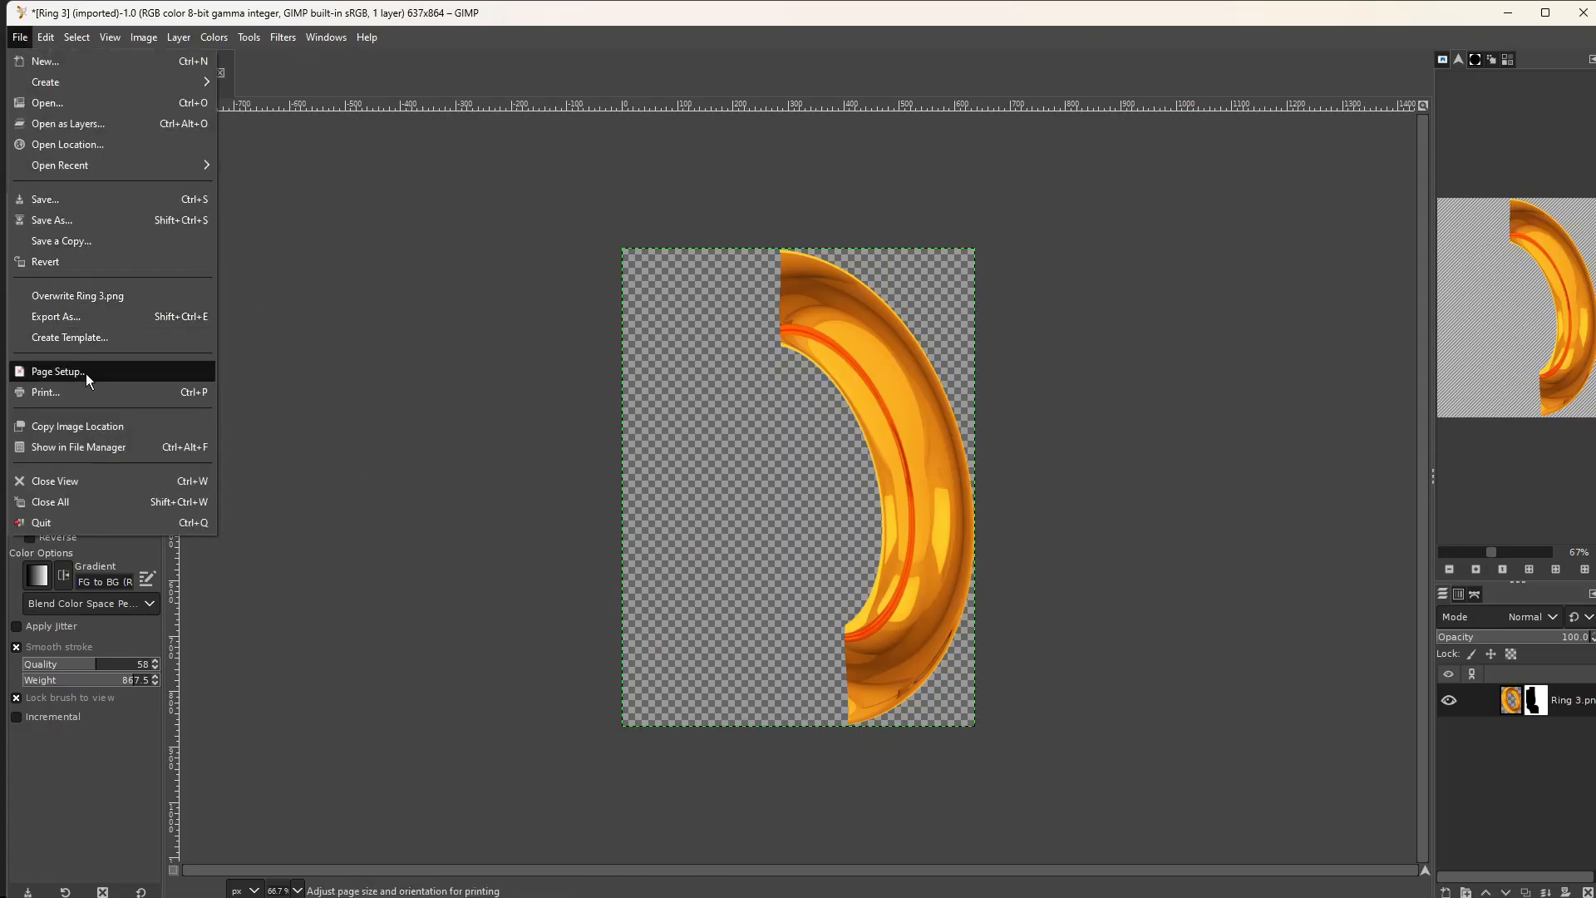
{"action": "left_click", "coordinate": [78, 321]}
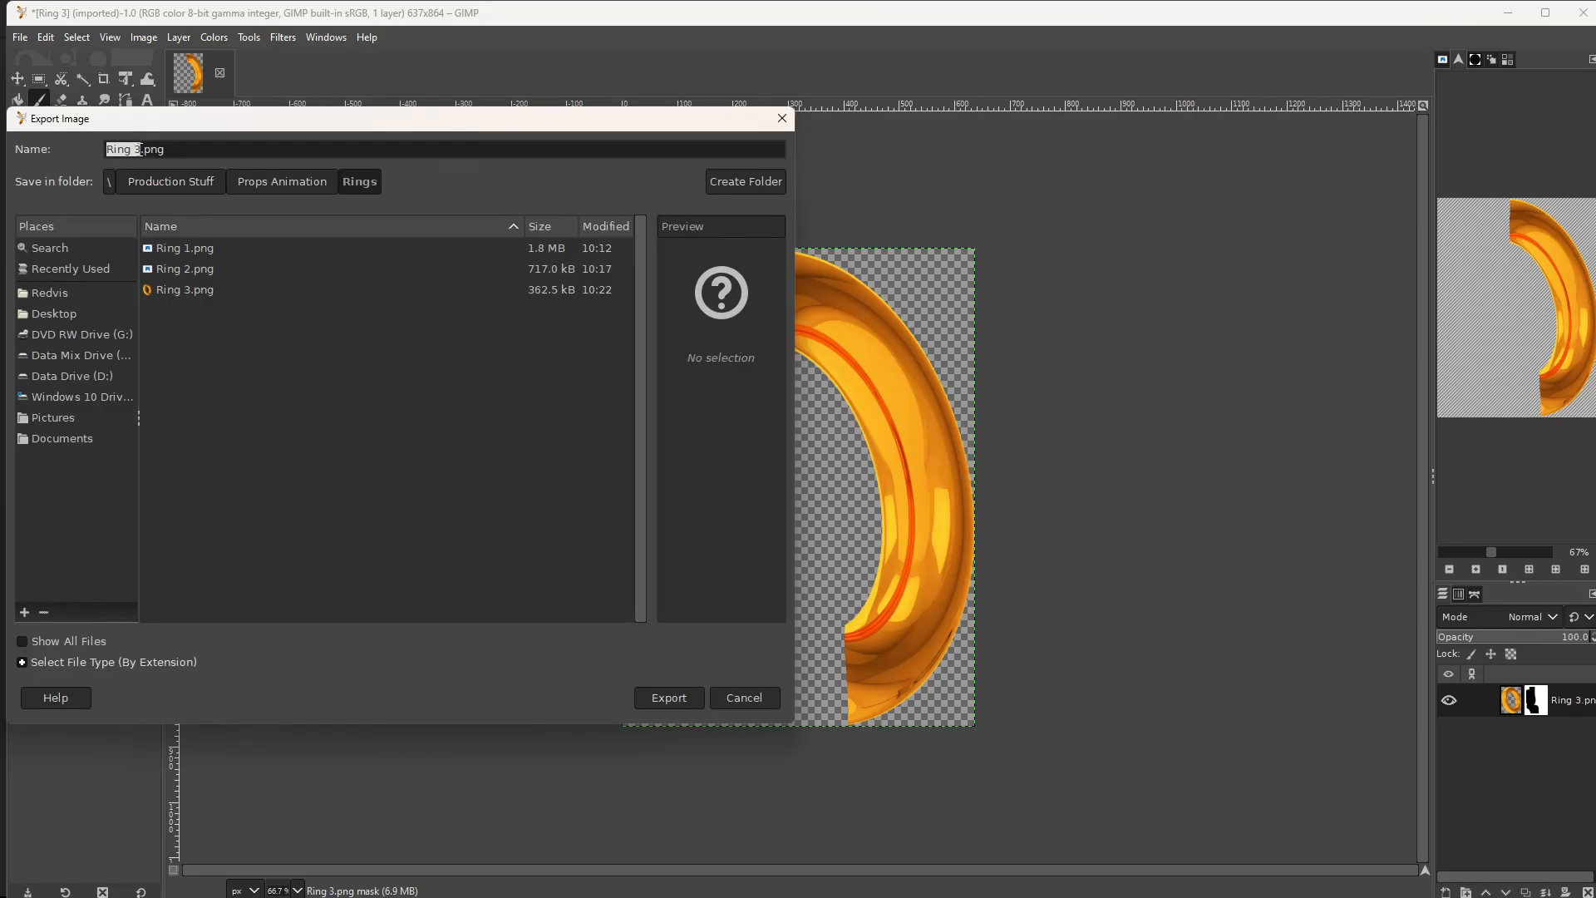
{"action": "key", "text": "BackSpace"}
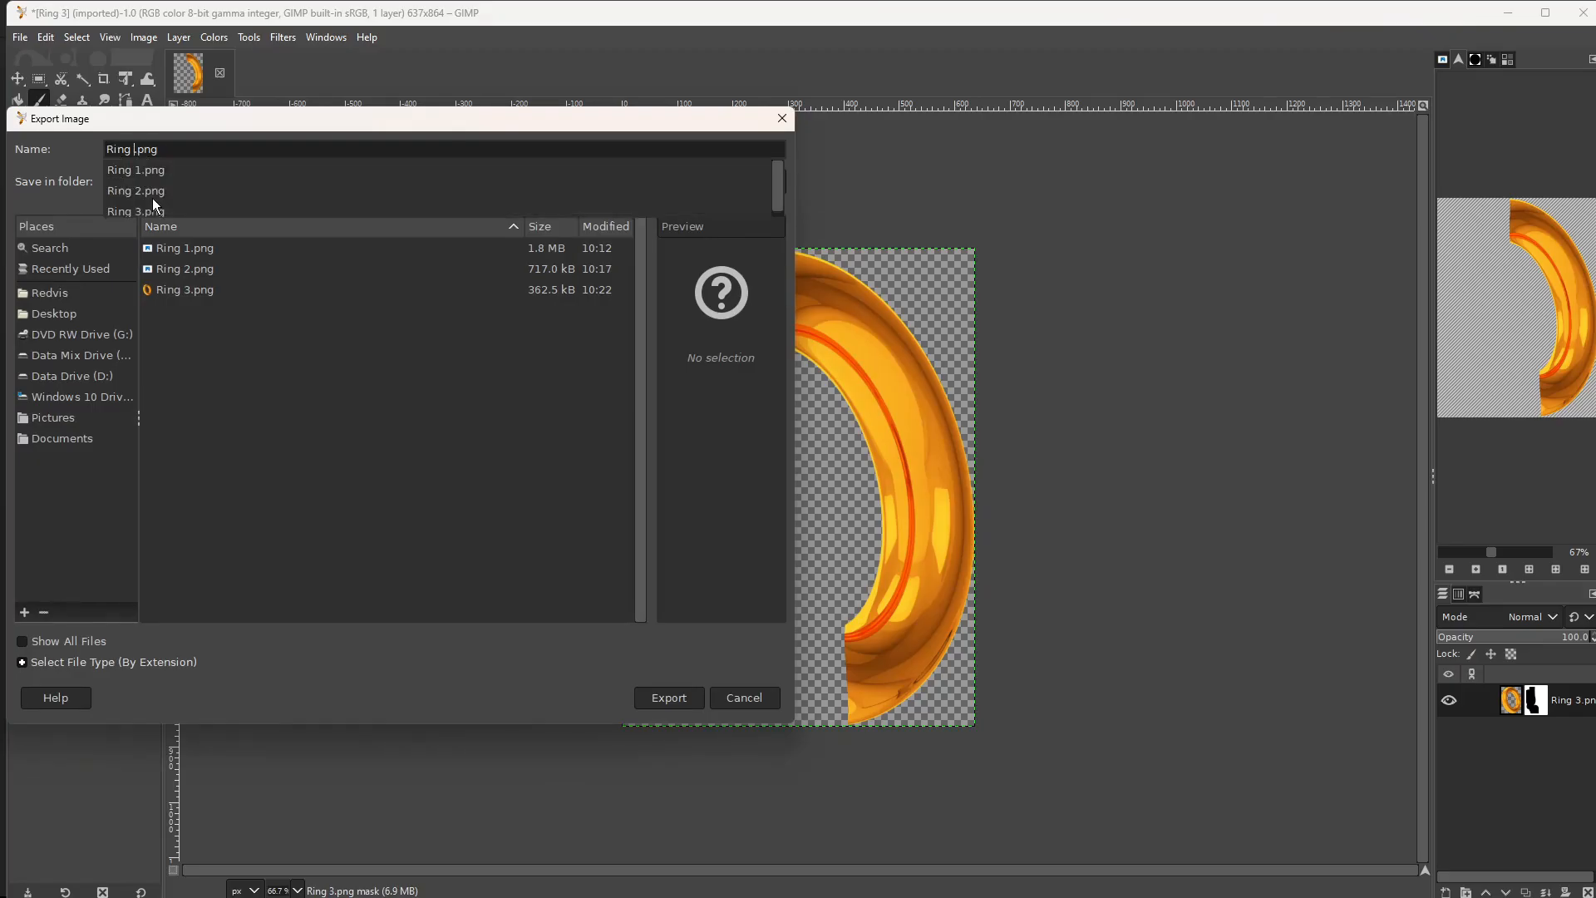
{"action": "type", "text": "4"}
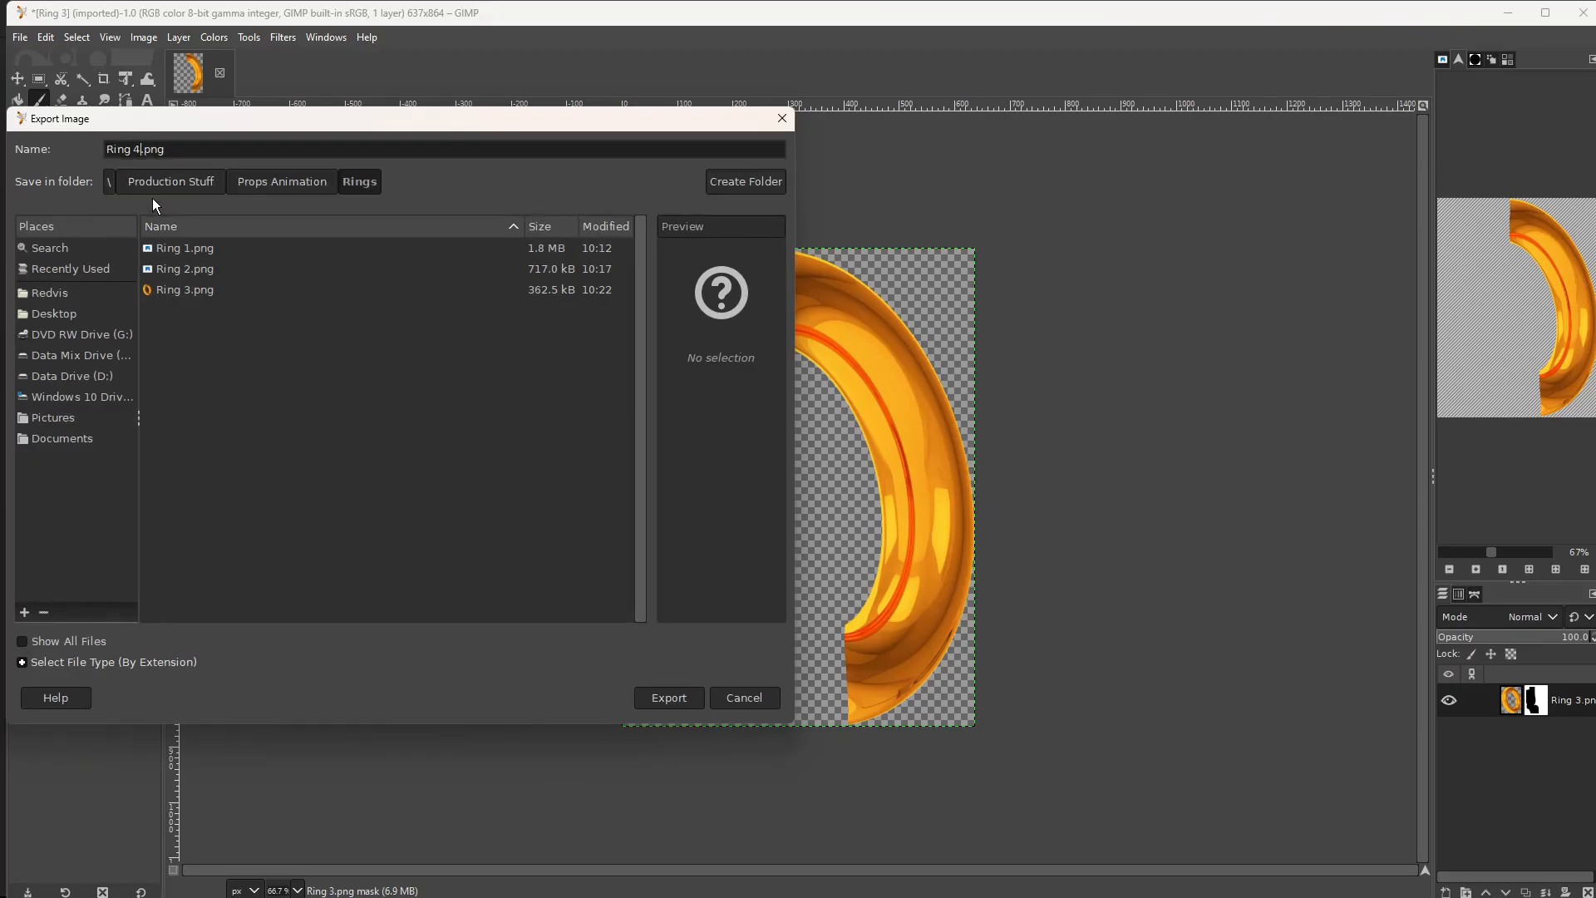
{"action": "left_click", "coordinate": [691, 697]}
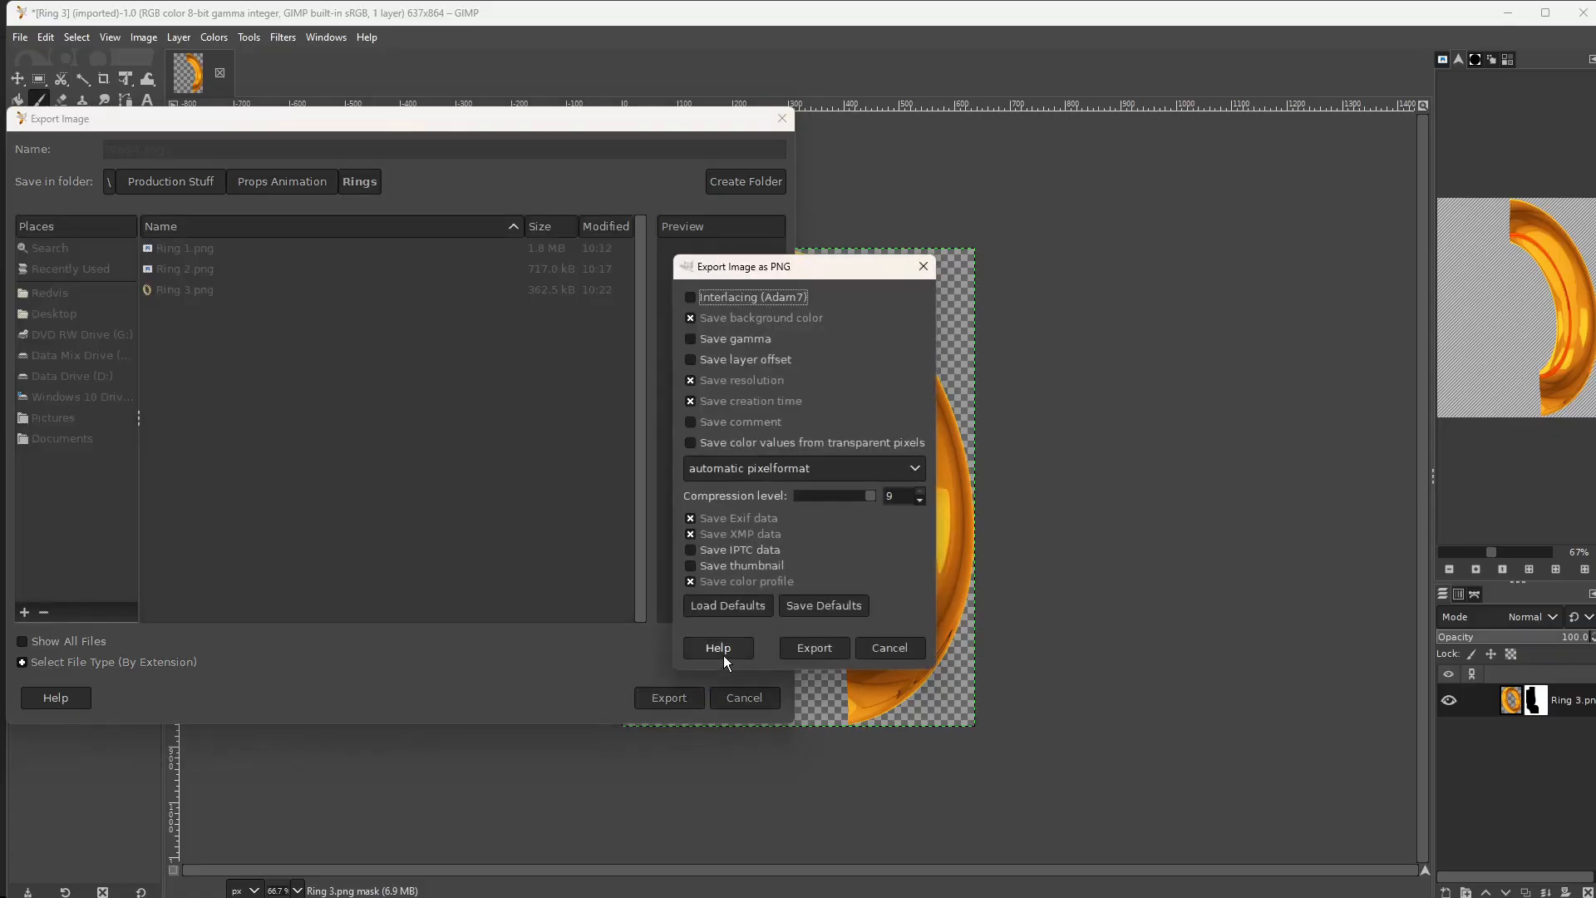
{"action": "left_click", "coordinate": [824, 652]}
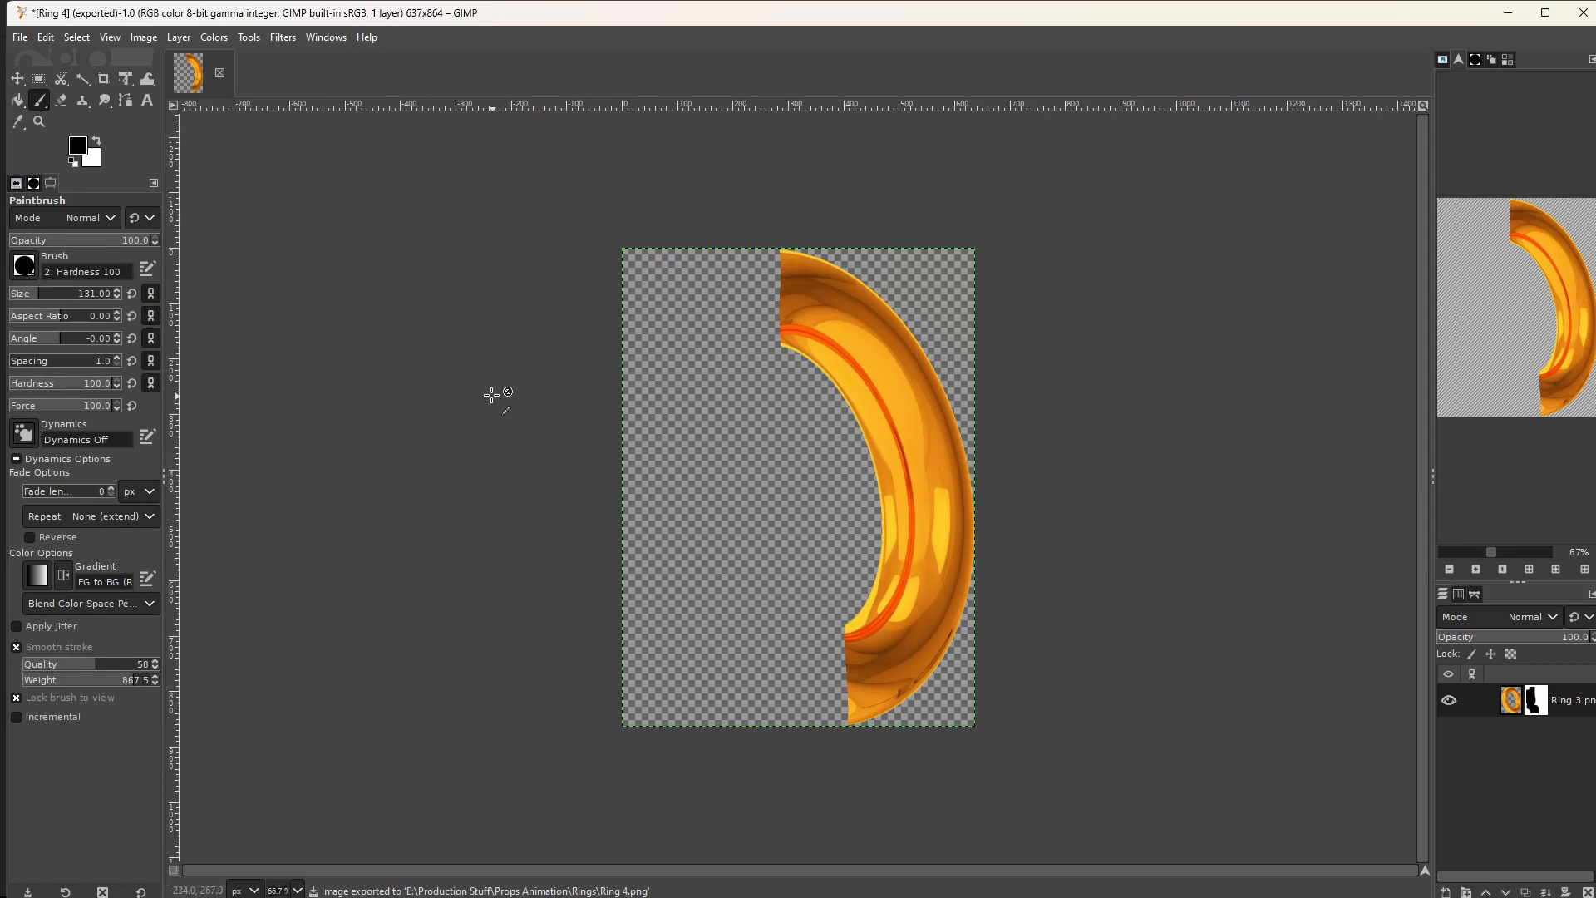
Undo the mask strokes over the ring's left half and paint out its right half in black instead.
{"action": "key", "text": "ctrl+z"}
{"action": "key", "text": "ctrl+z"}
{"action": "key", "text": "ctrl+z"}
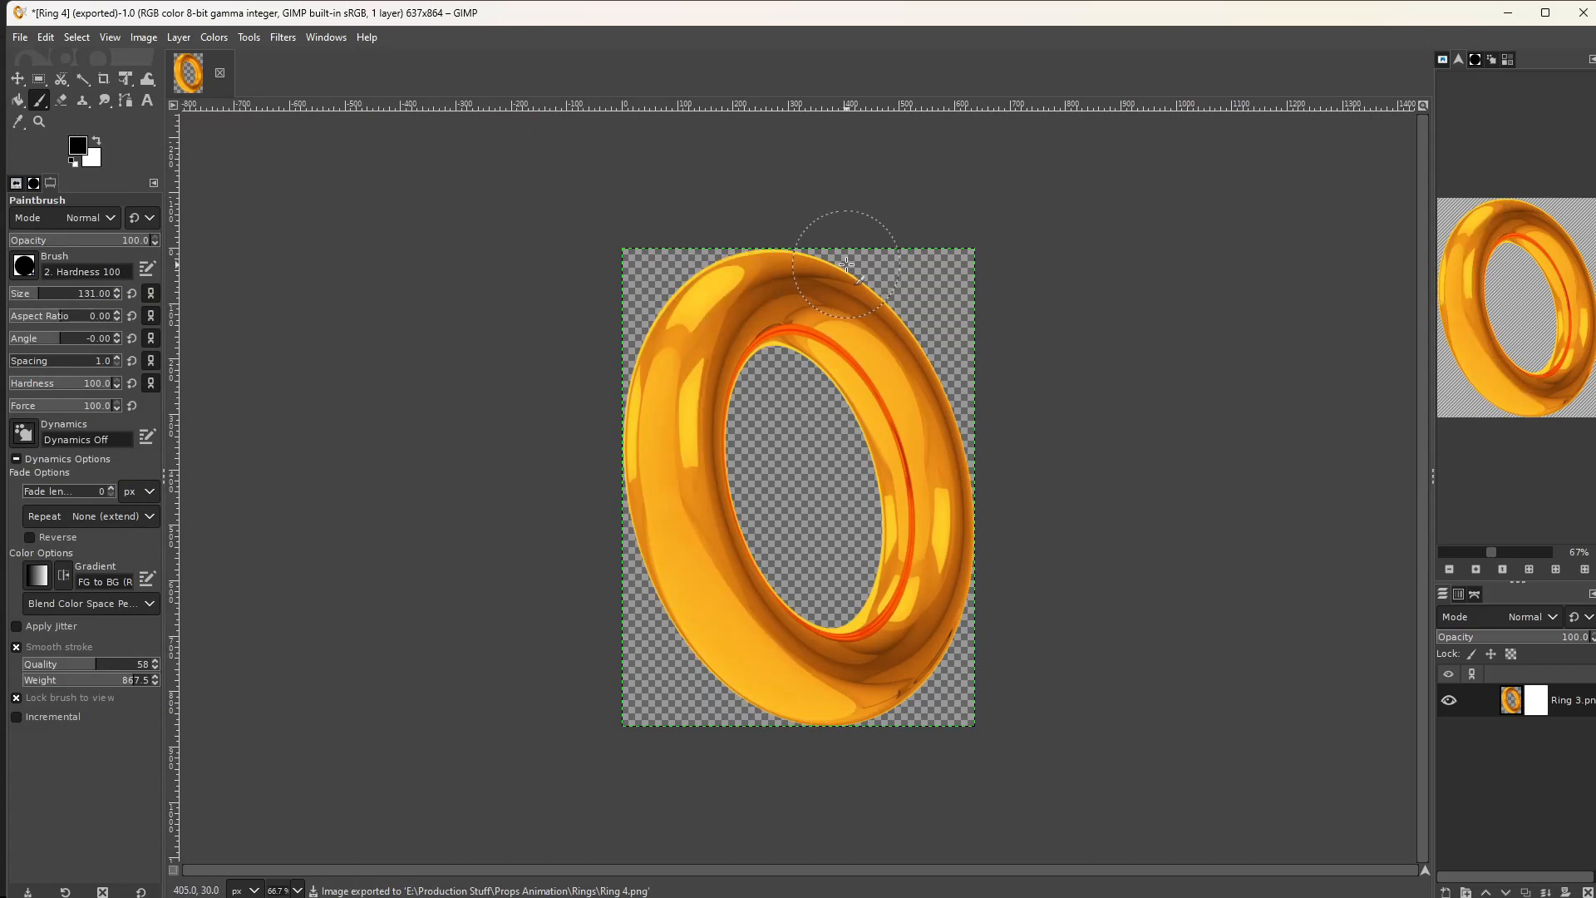
{"action": "left_click", "coordinate": [848, 289]}
{"action": "mouse_move", "coordinate": [848, 289]}
{"action": "left_mouse_down"}
{"action": "mouse_move", "coordinate": [868, 420]}
{"action": "mouse_move", "coordinate": [860, 660]}
{"action": "mouse_move", "coordinate": [873, 724]}
{"action": "mouse_move", "coordinate": [910, 731]}
{"action": "mouse_move", "coordinate": [931, 517]}
{"action": "mouse_move", "coordinate": [901, 331]}
{"action": "left_mouse_up"}
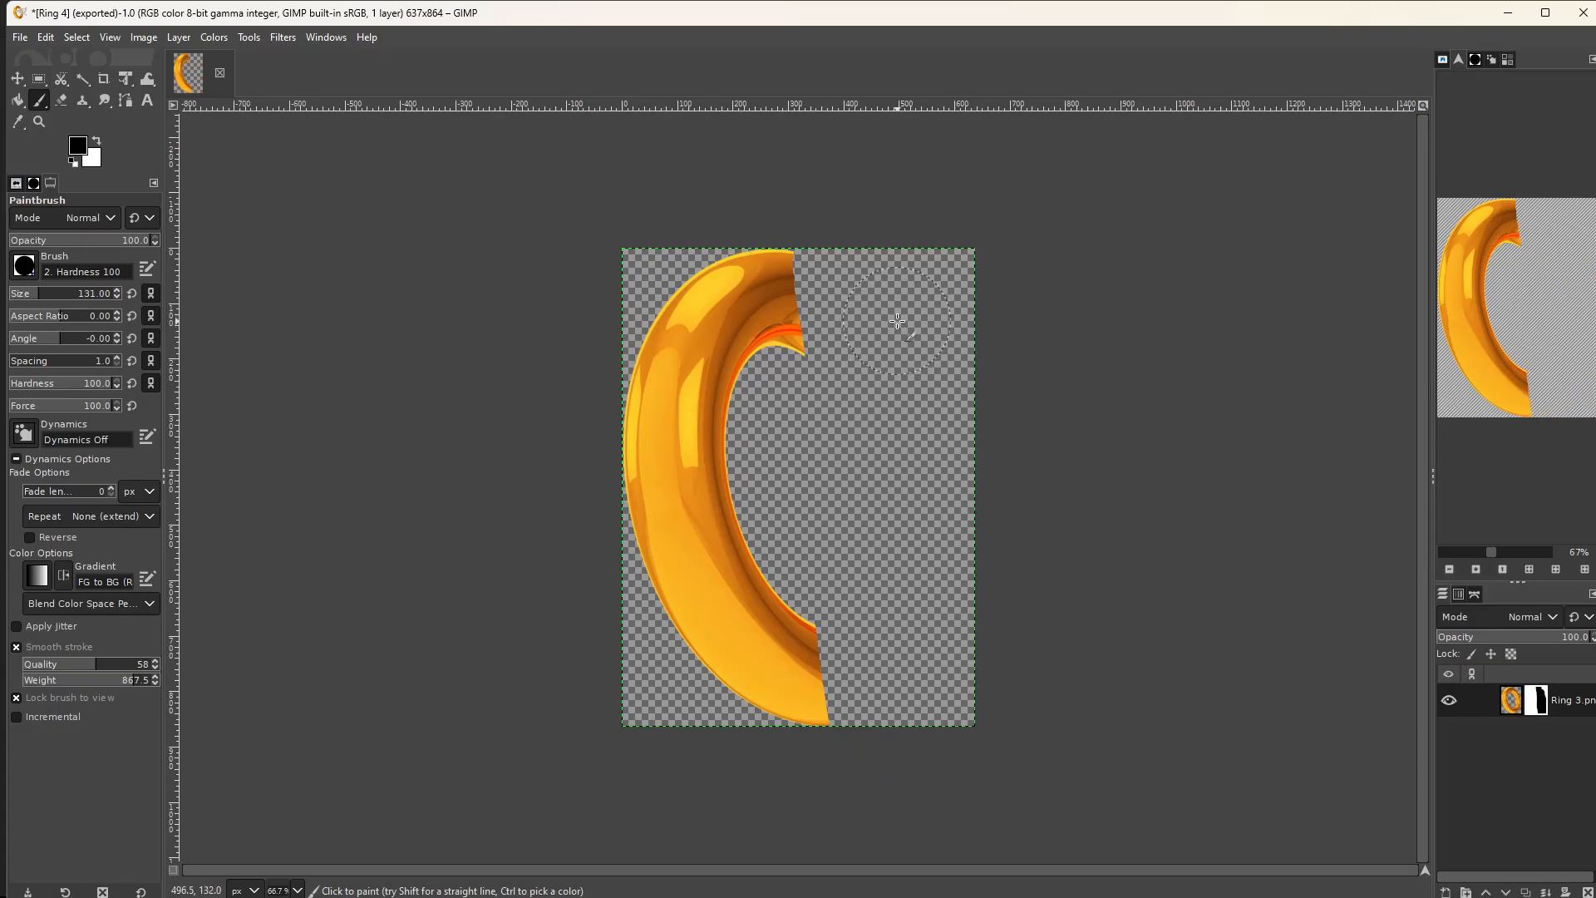
Export the remaining left half of the ring as Ring 5.png in the Rings folder, with the default PNG options.
{"action": "left_click", "coordinate": [26, 38]}
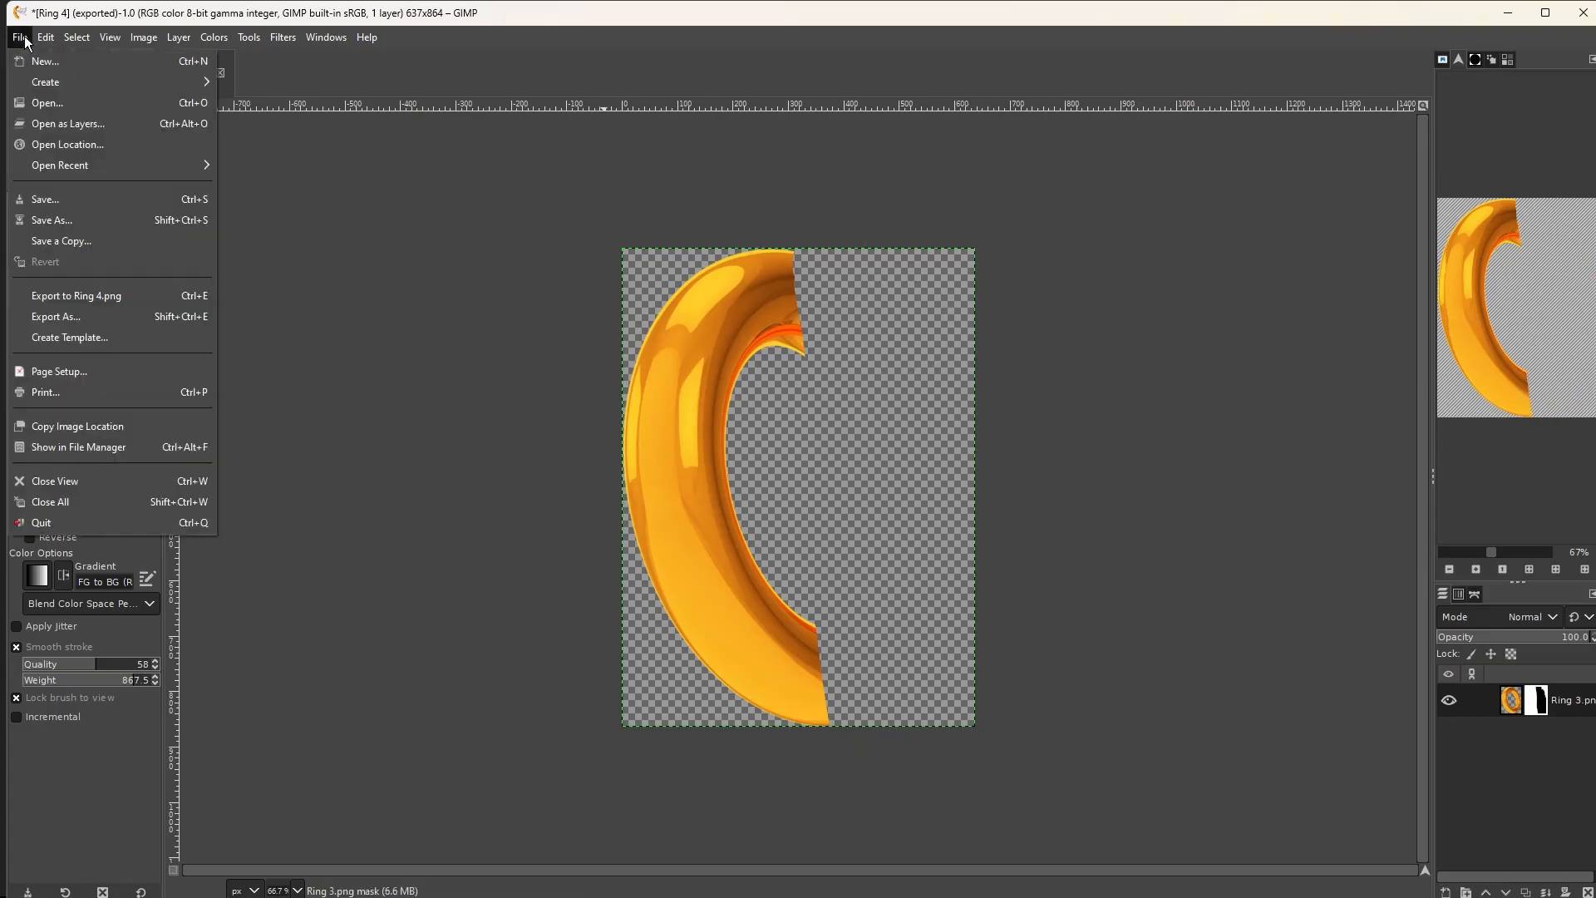
{"action": "left_click", "coordinate": [68, 315]}
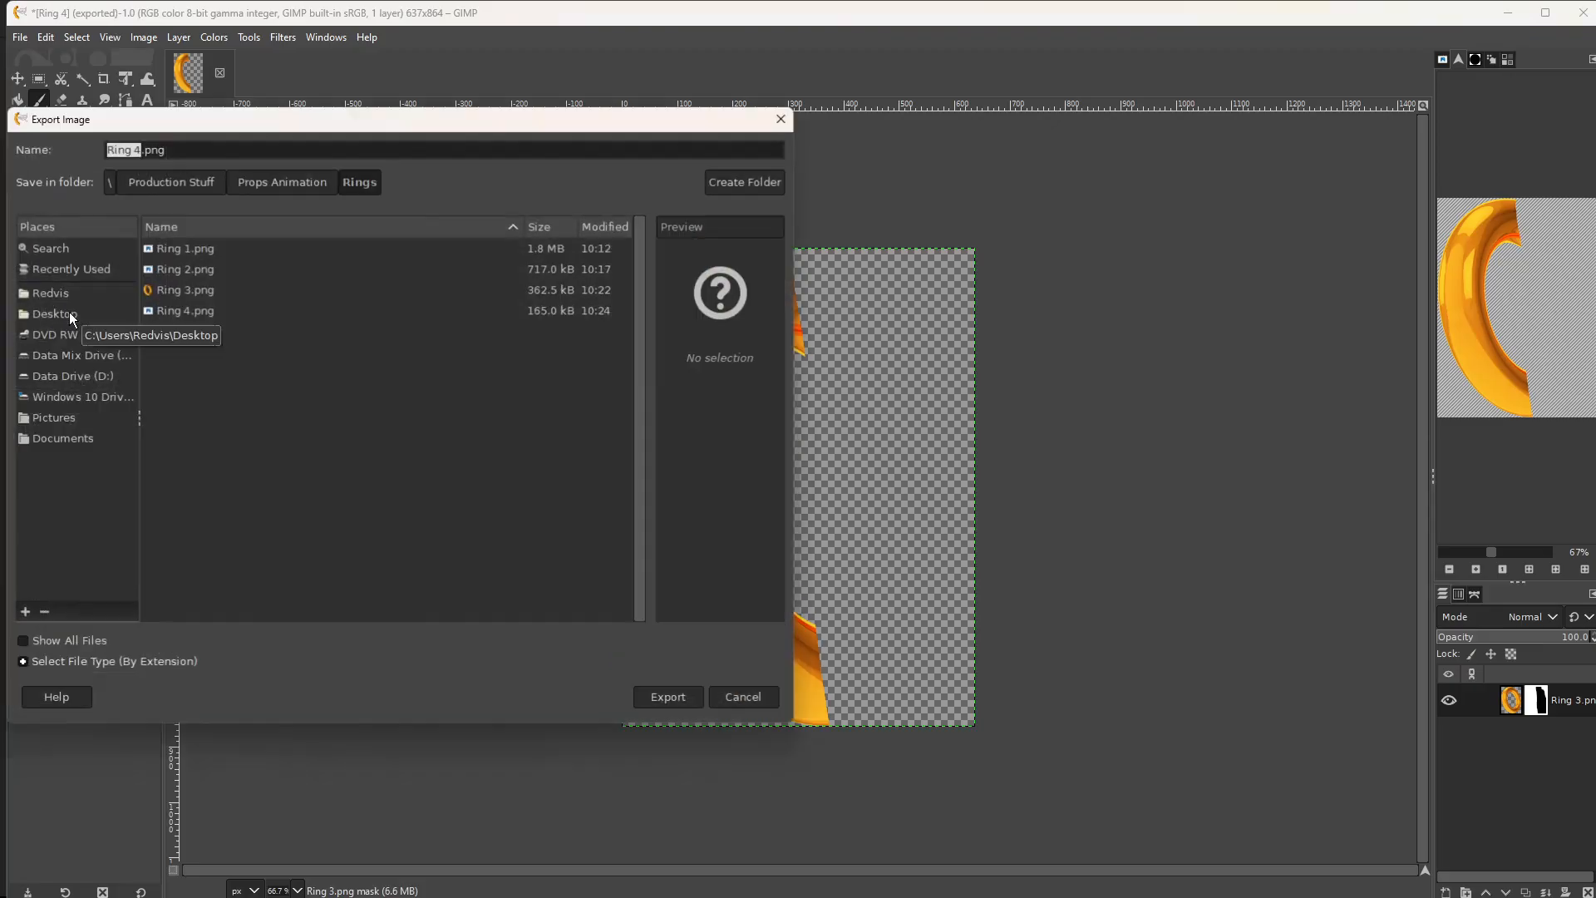
{"action": "left_click", "coordinate": [138, 149]}
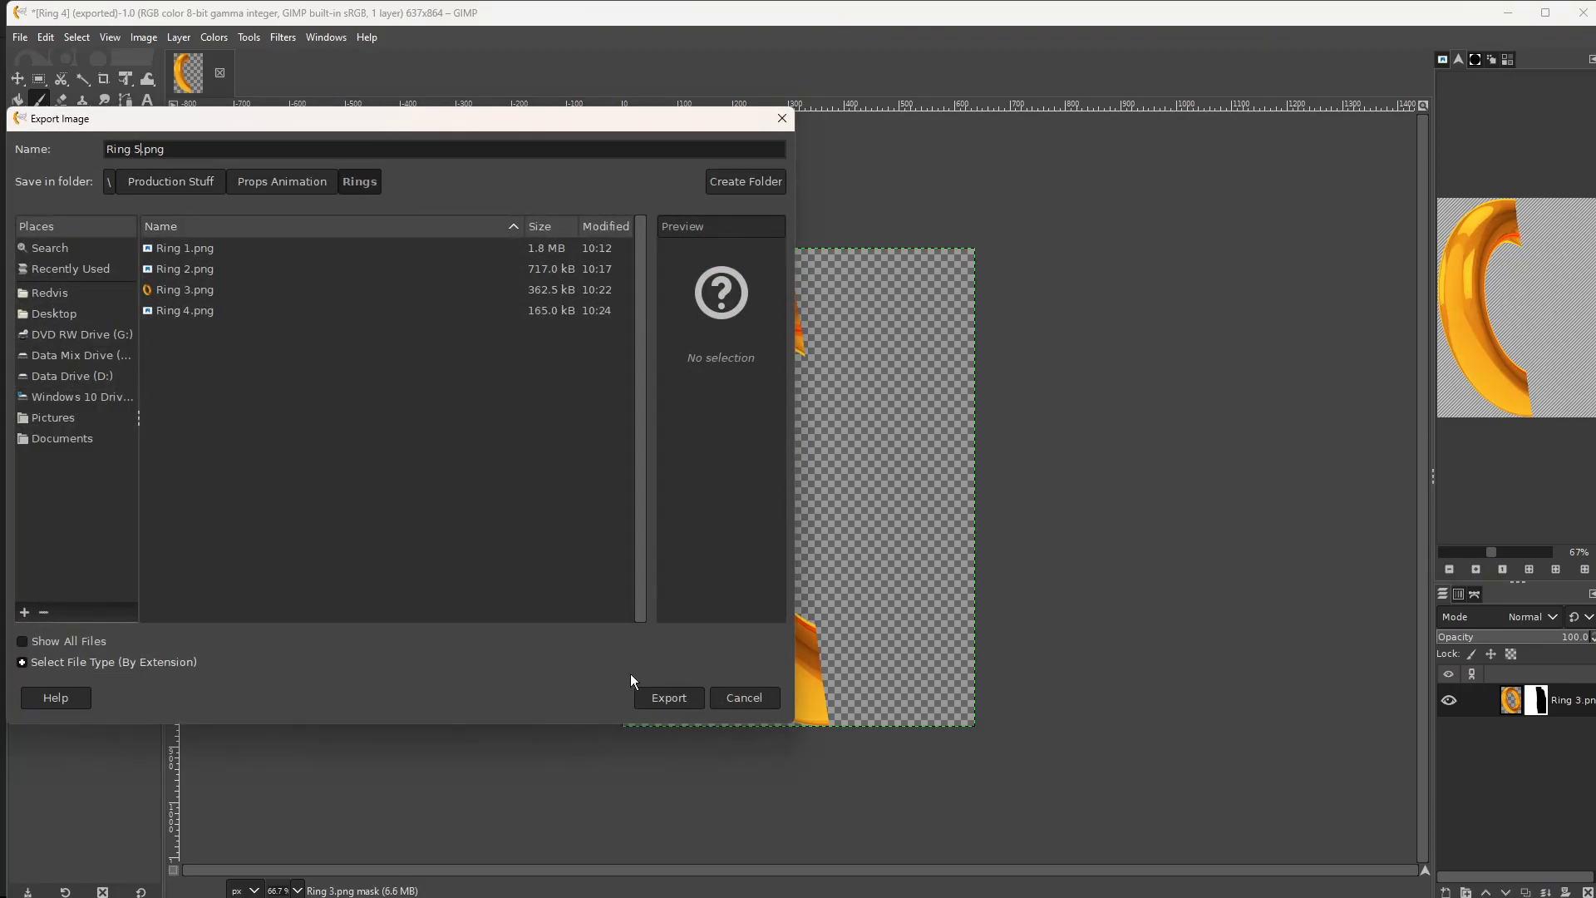
{"action": "left_click", "coordinate": [656, 697]}
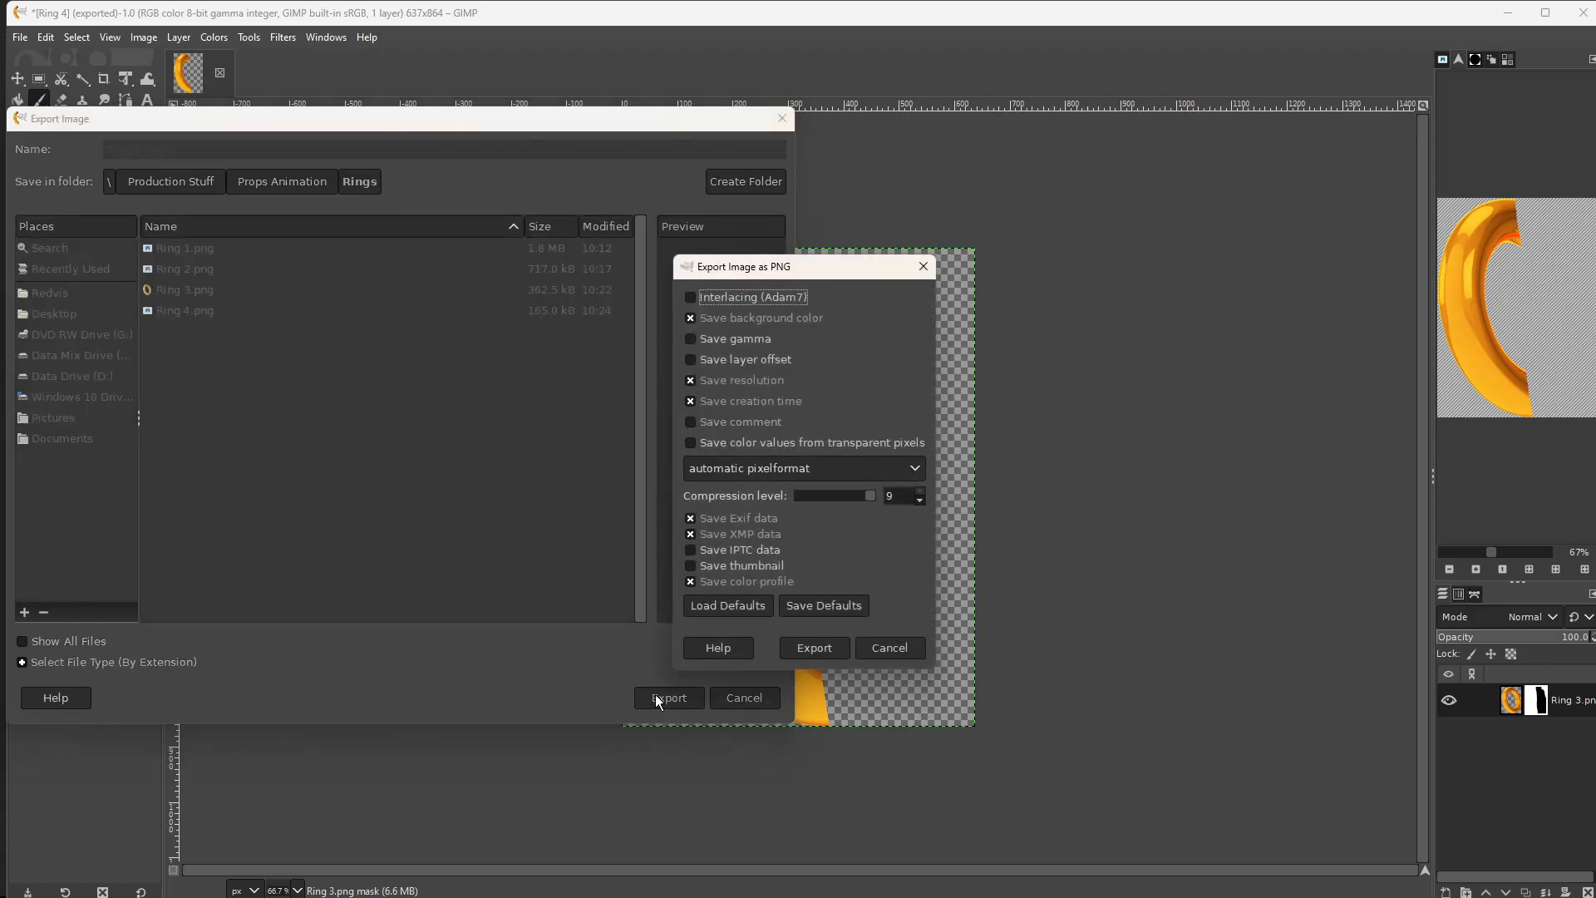
{"action": "left_click", "coordinate": [819, 650]}
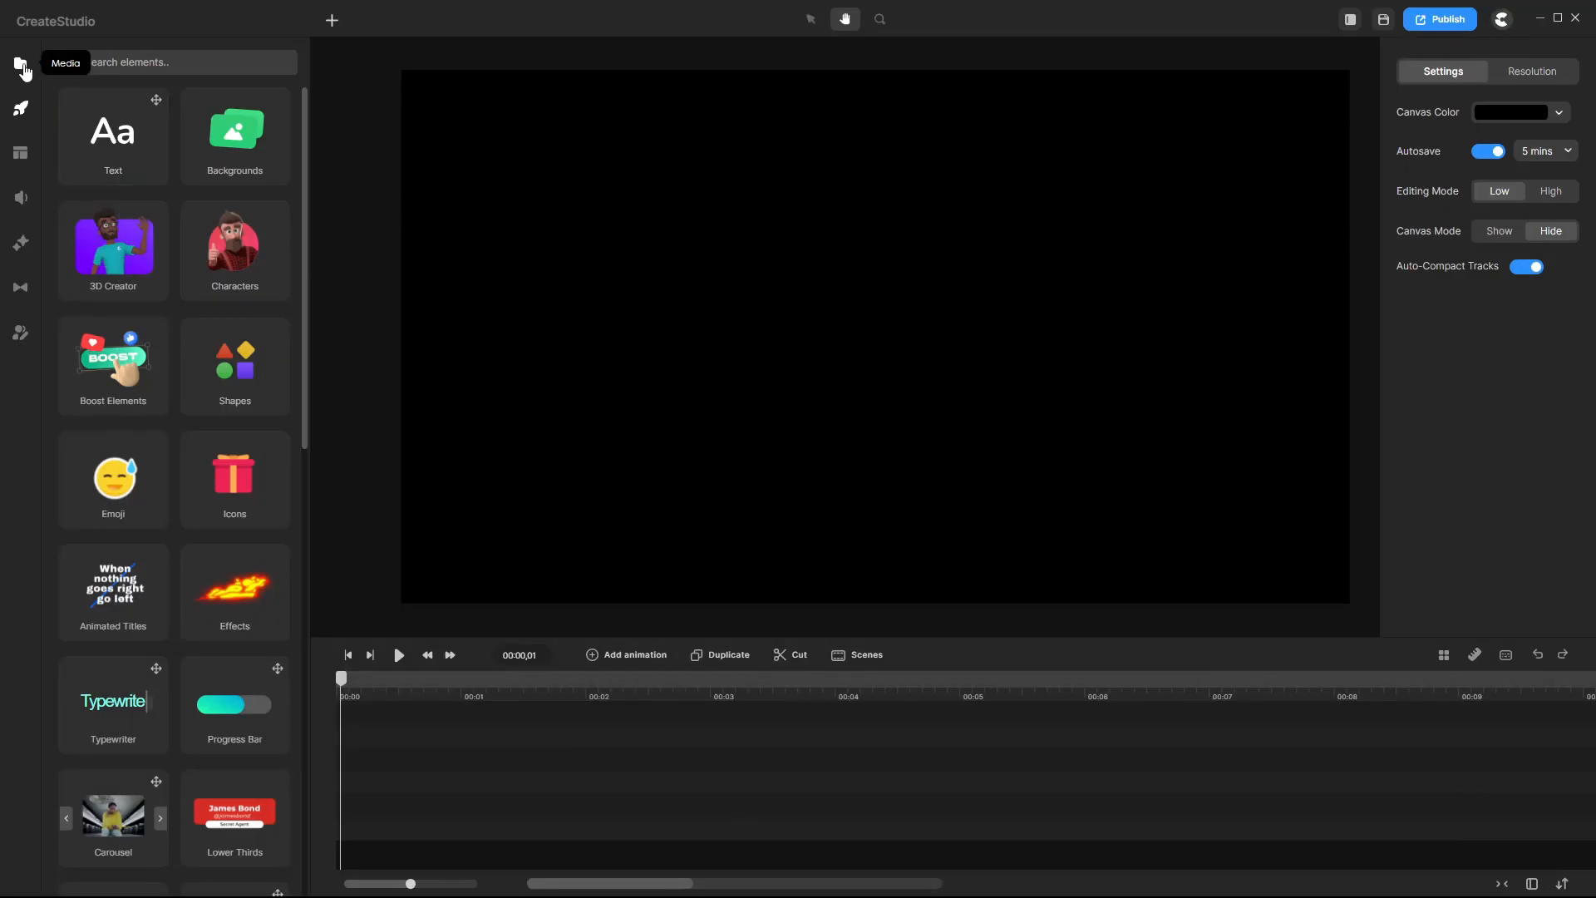
Switch to CreateStudio and create a media folder named Rings.
{"action": "left_click", "coordinate": [22, 66]}
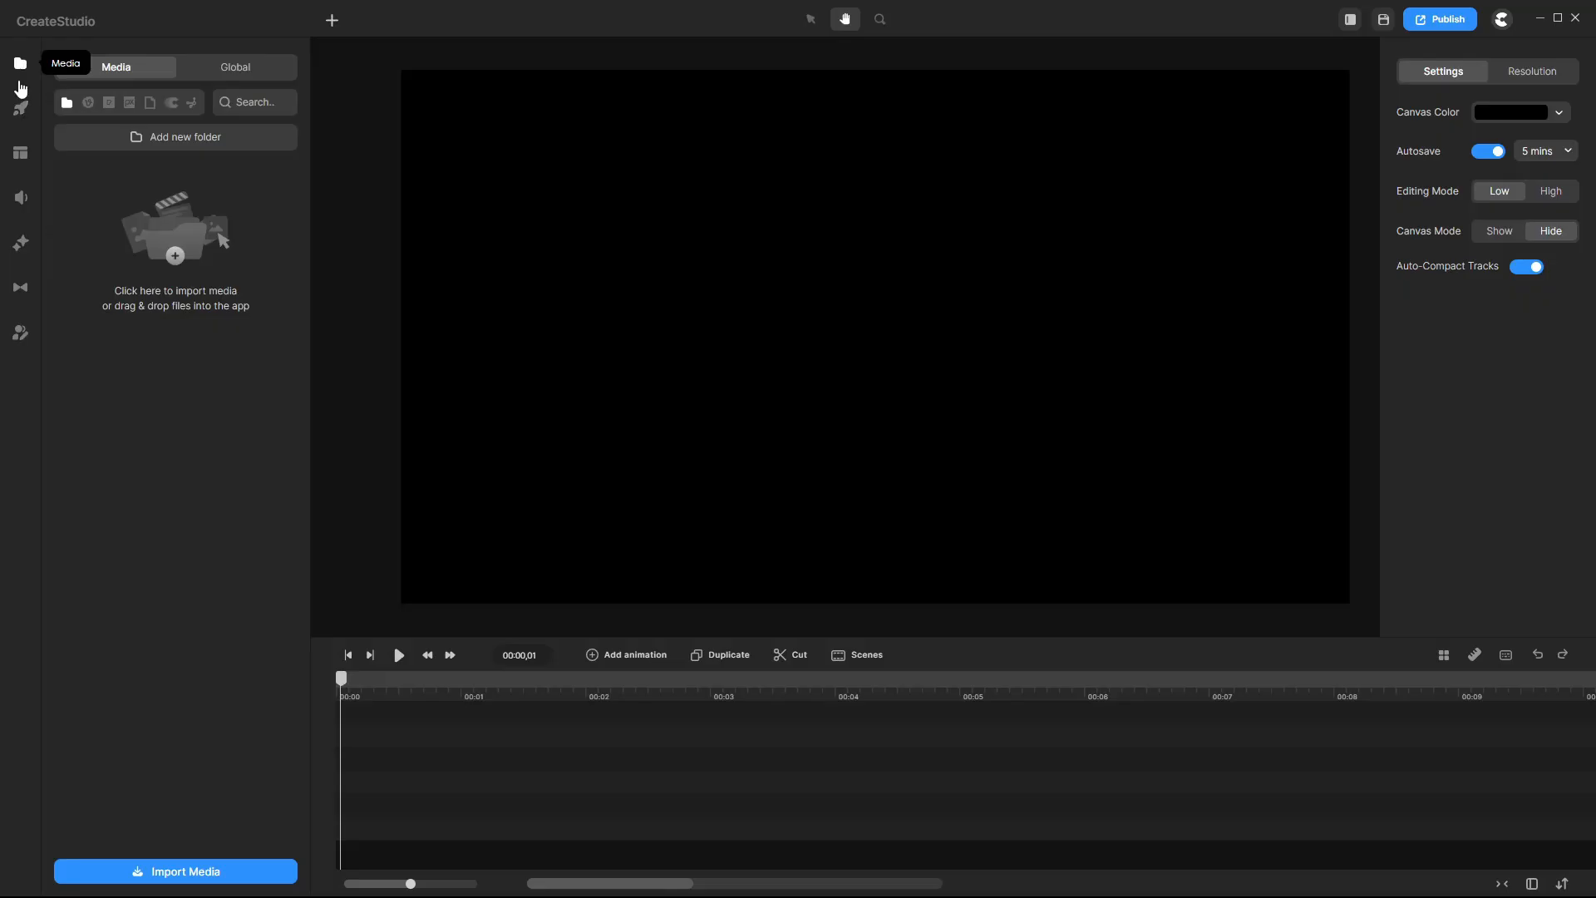
{"action": "left_click", "coordinate": [179, 140]}
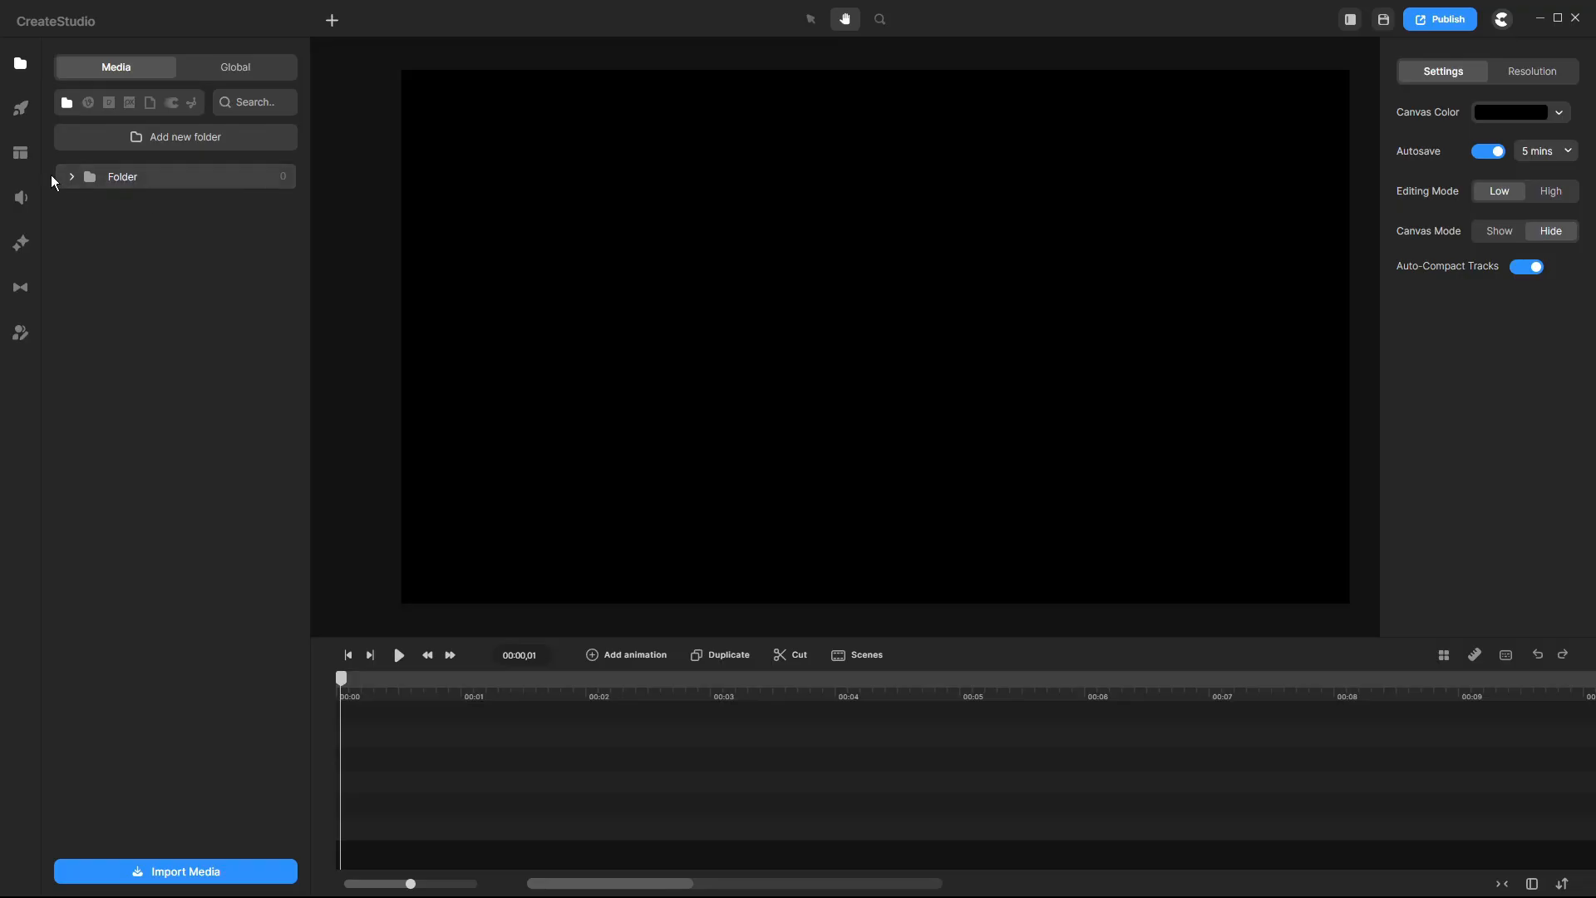
{"action": "right_click", "coordinate": [125, 186]}
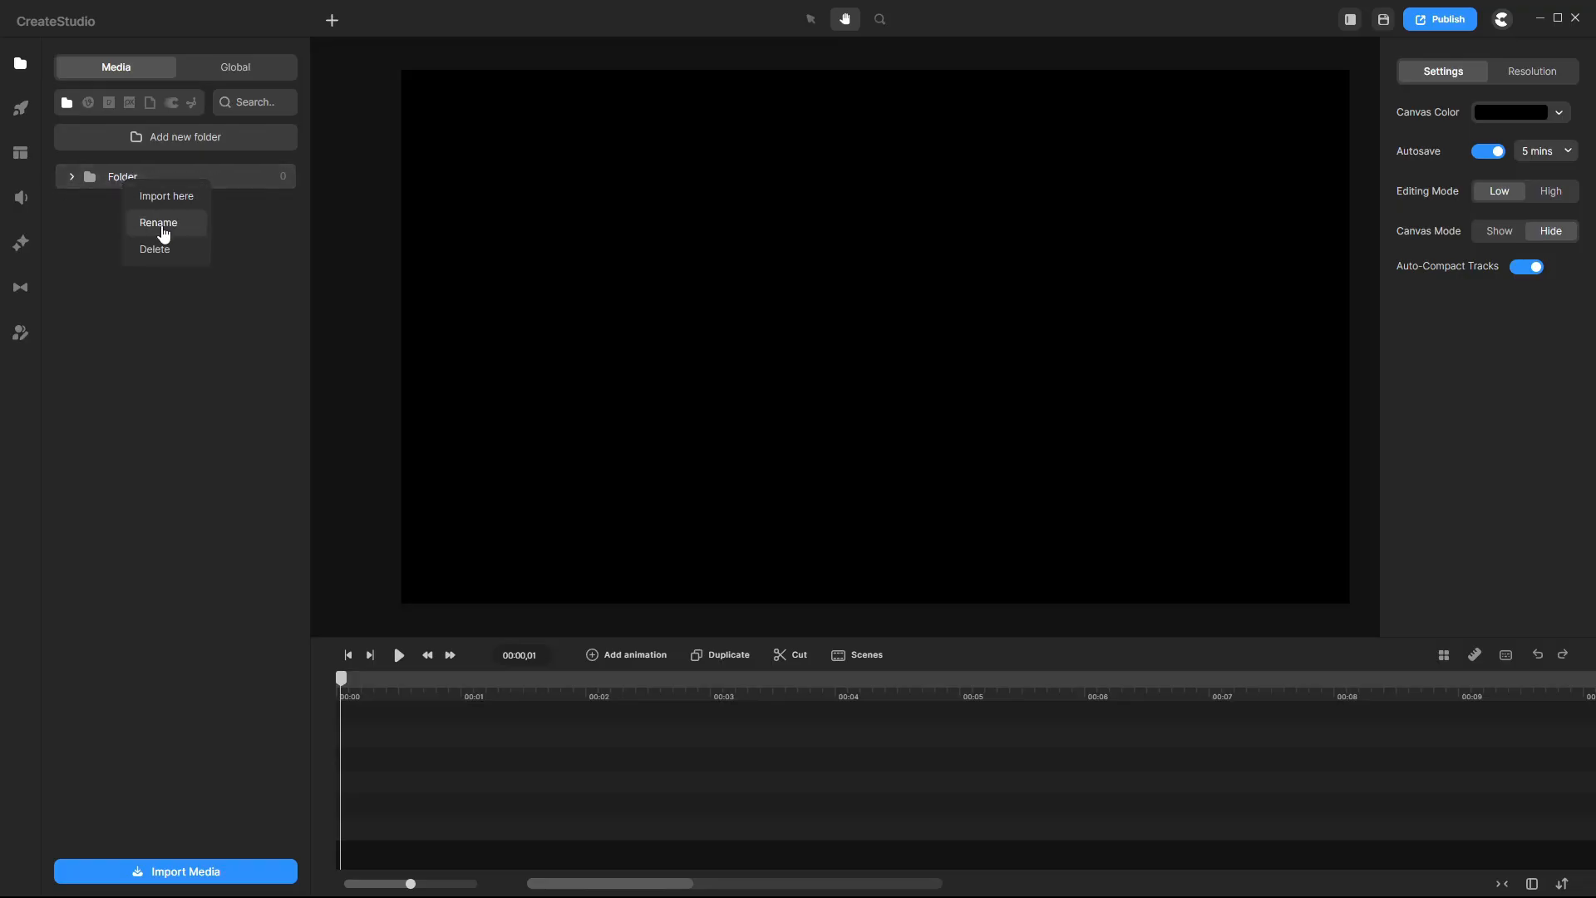
{"action": "type", "text": "Rings"}
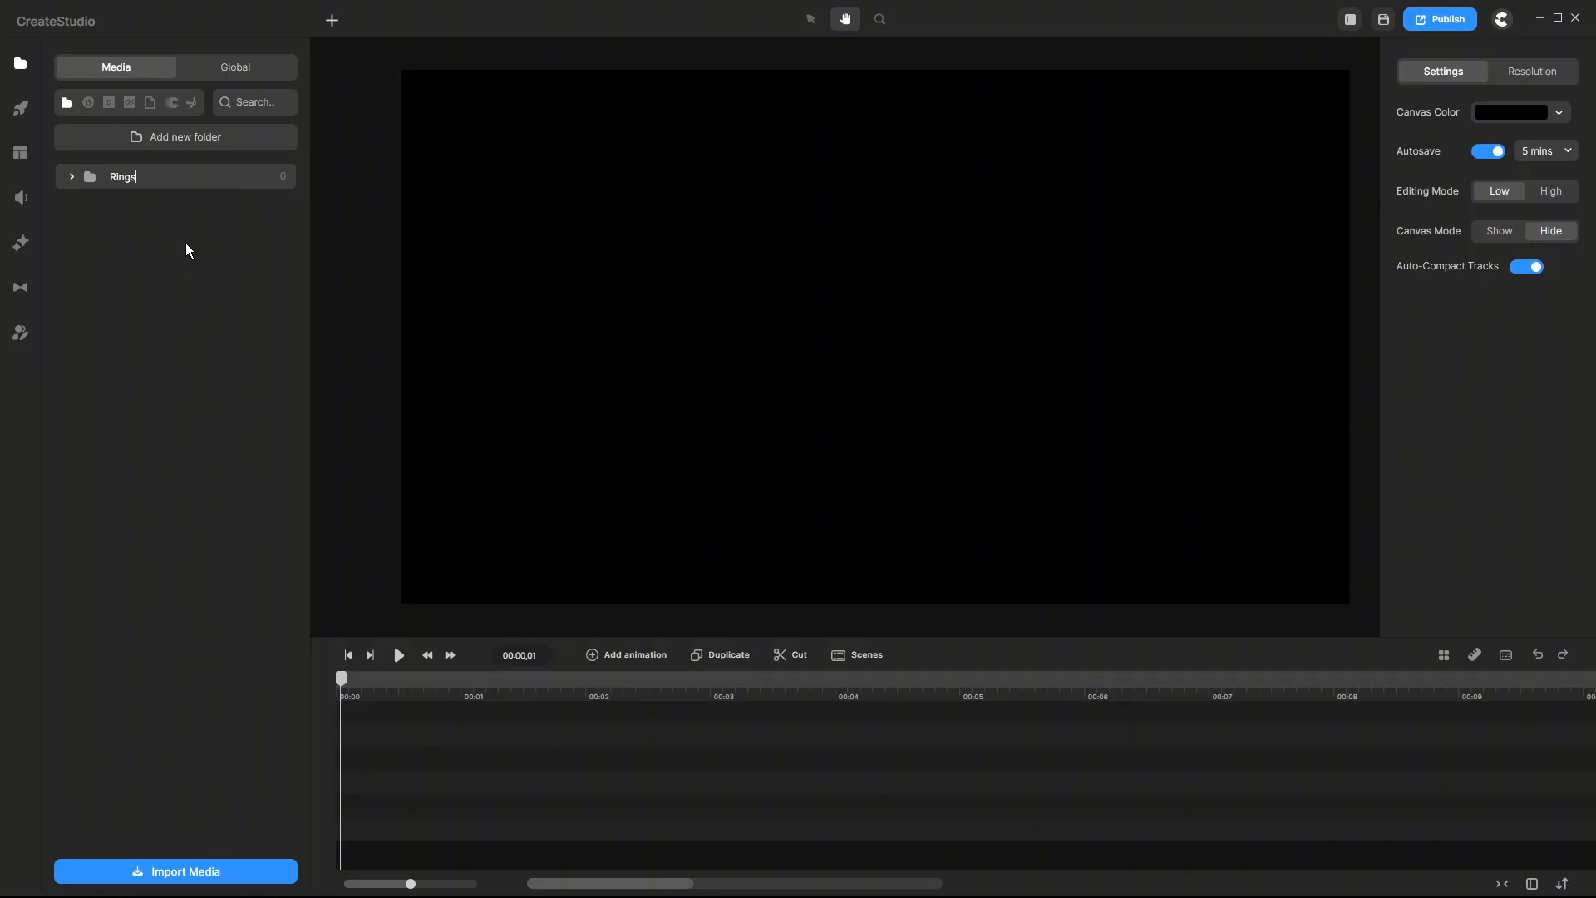
{"action": "key", "text": "Return"}
Import the images Ring 3, Ring 4 and Ring 5 from Props Animation > Rings into the Rings media folder.
{"action": "right_click", "coordinate": [146, 183]}
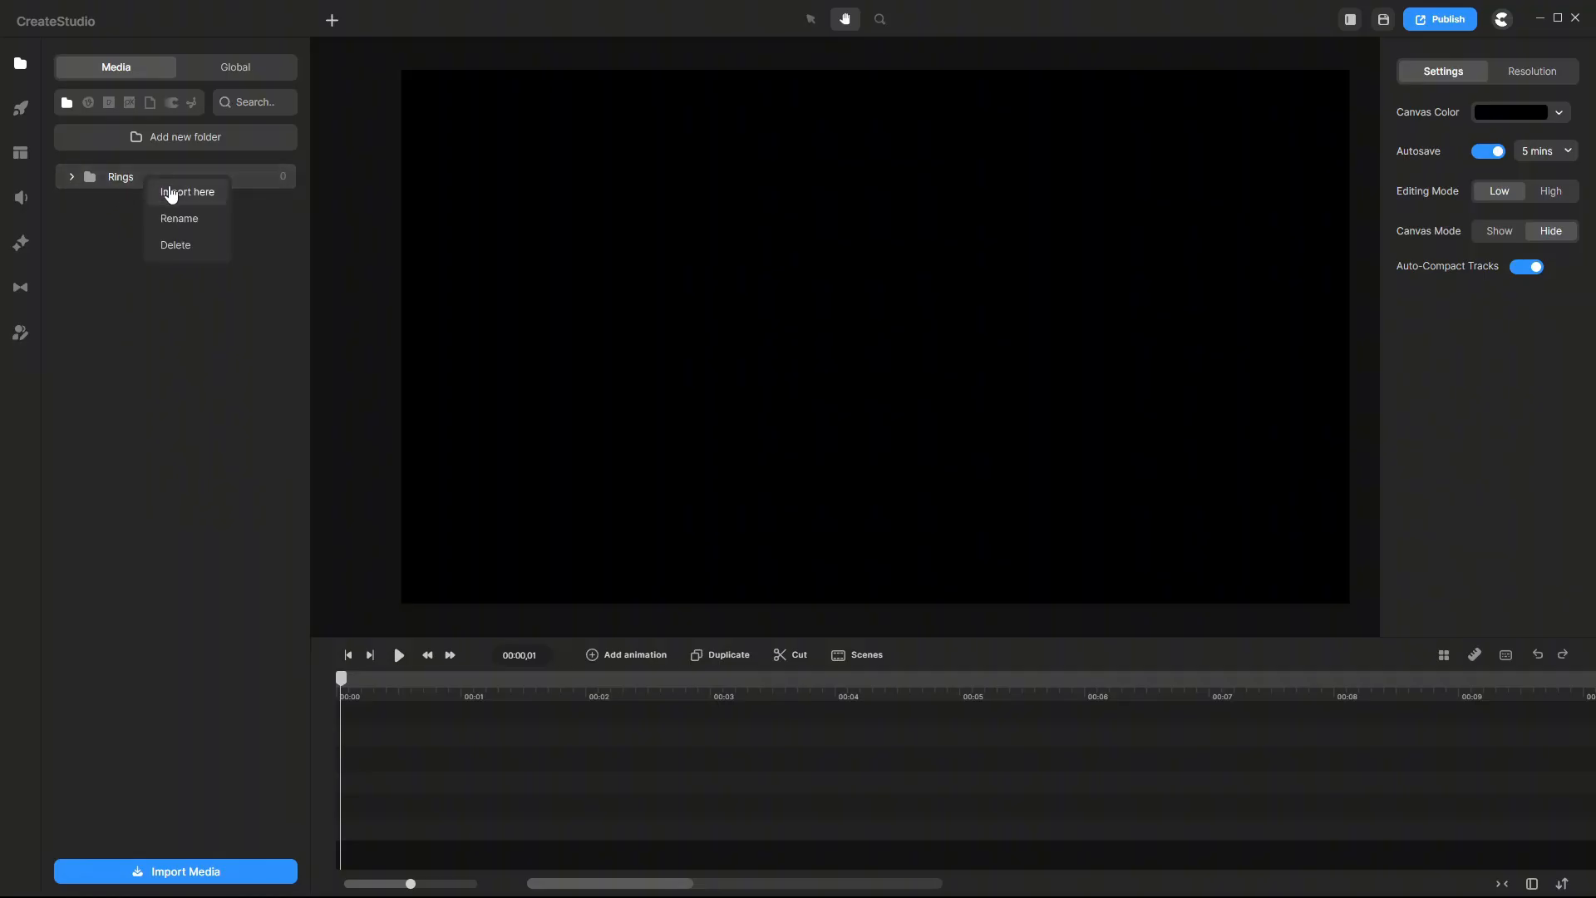
{"action": "left_click", "coordinate": [171, 190]}
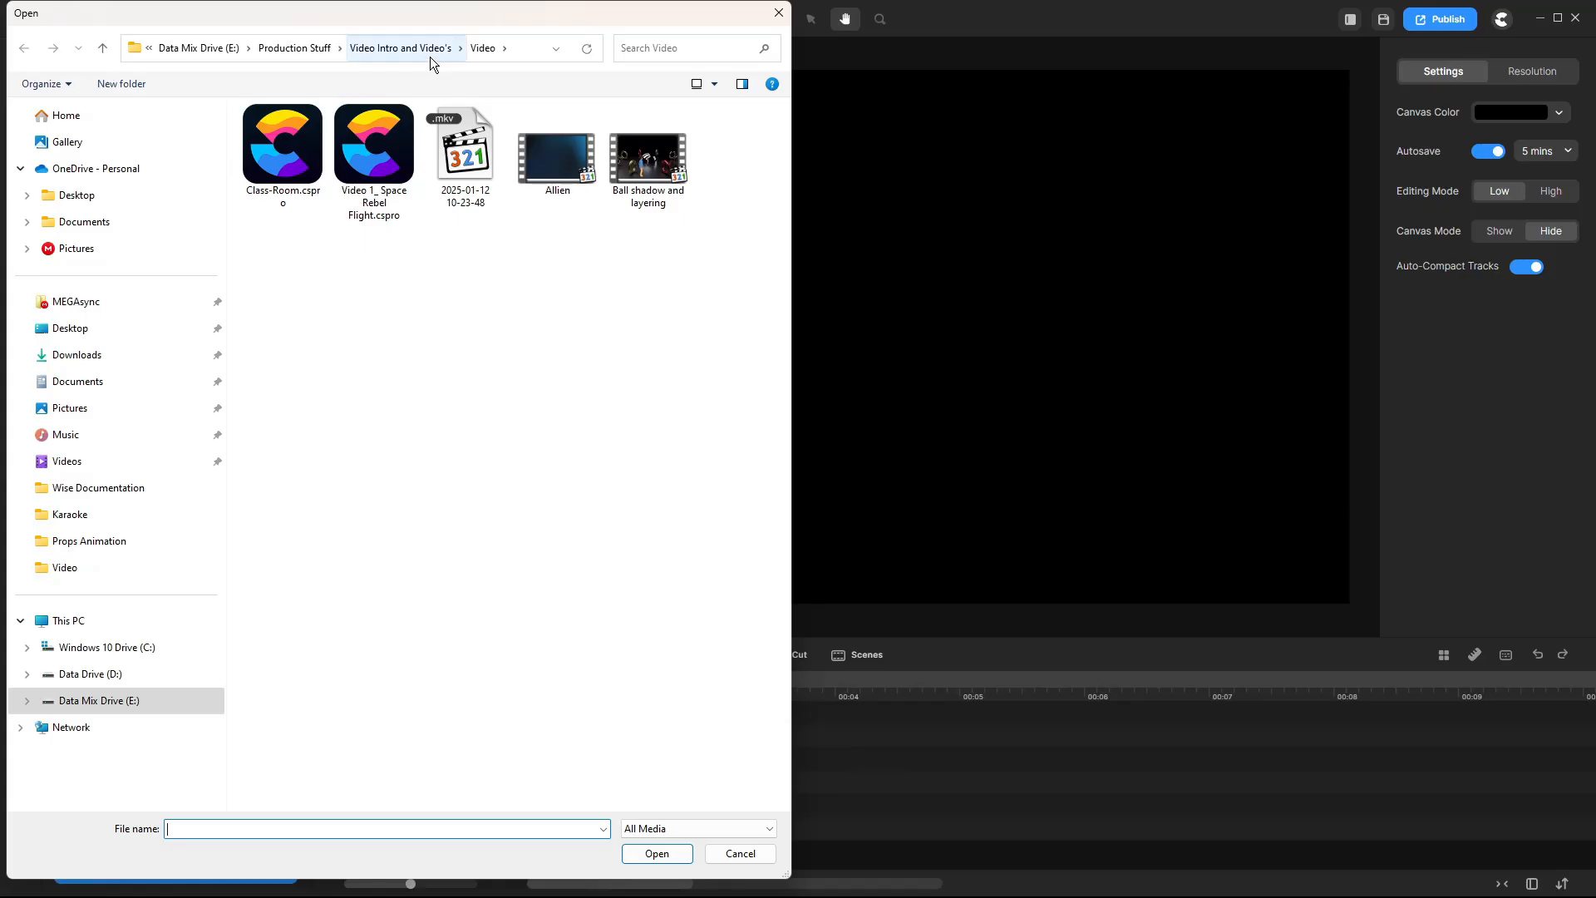
{"action": "left_click", "coordinate": [136, 546]}
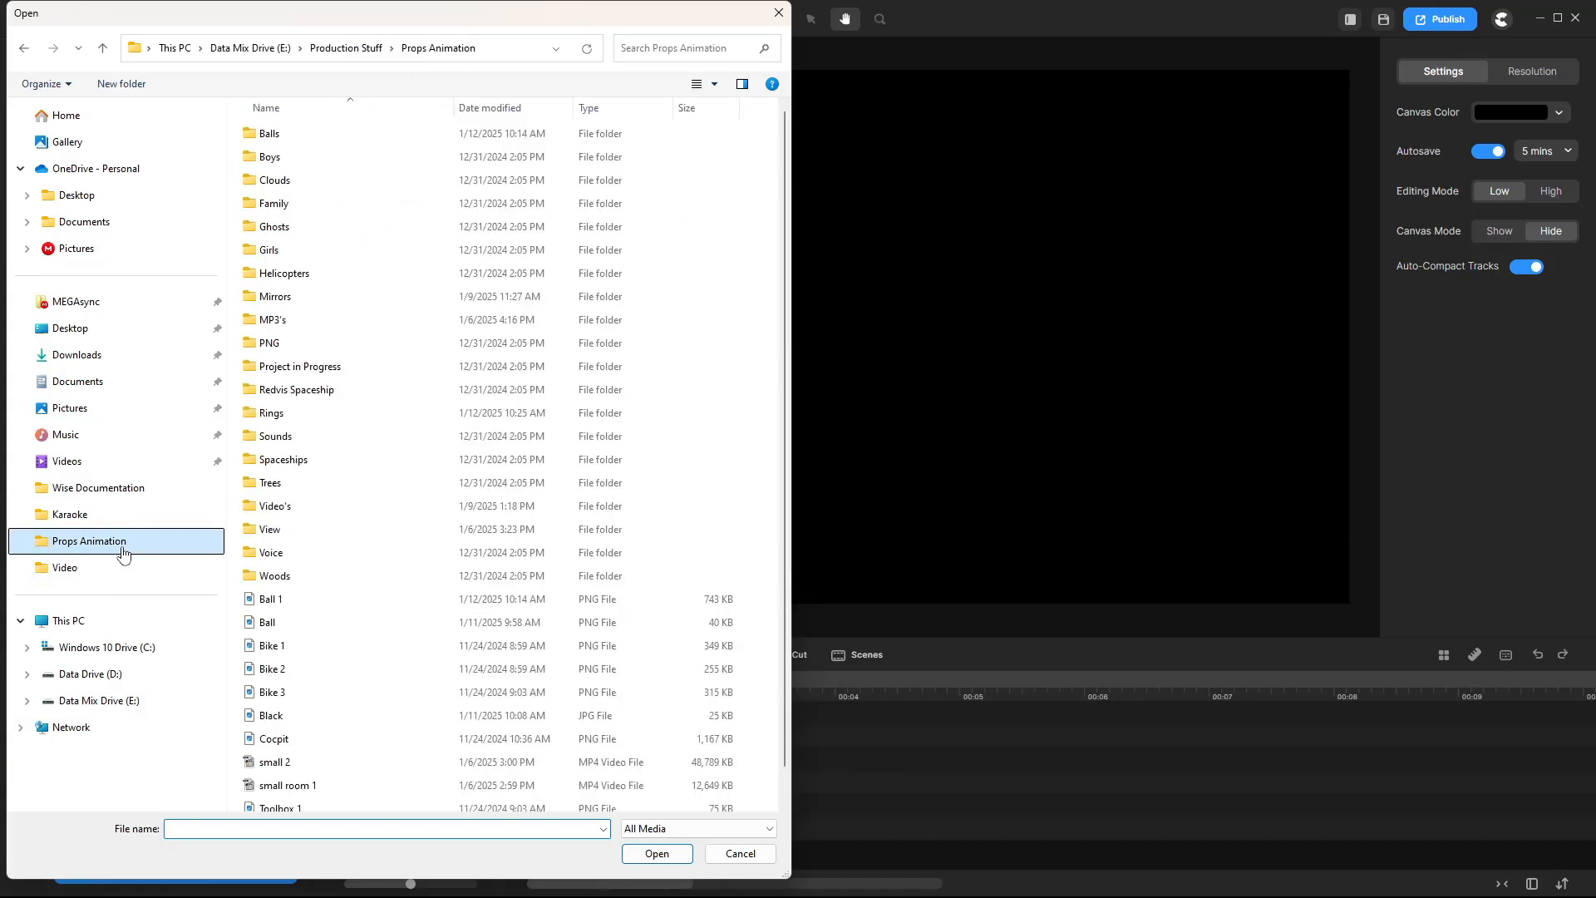
{"action": "double_click", "coordinate": [272, 414]}
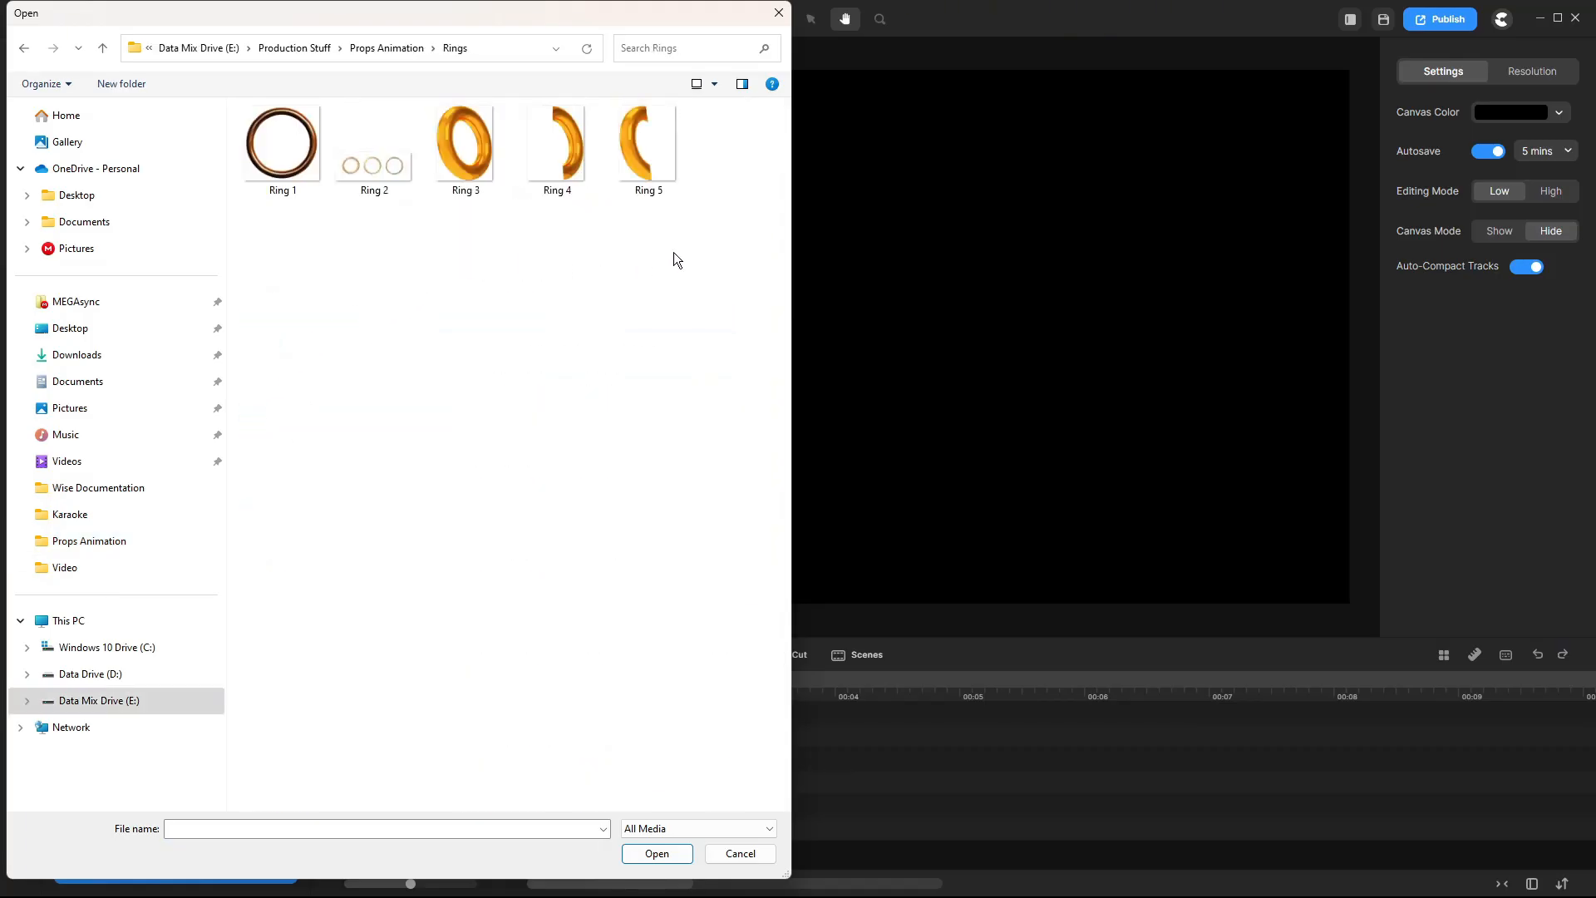
{"action": "left_click_drag", "start_coordinate": [708, 210], "coordinate": [442, 122]}
{"action": "left_click", "coordinate": [657, 854]}
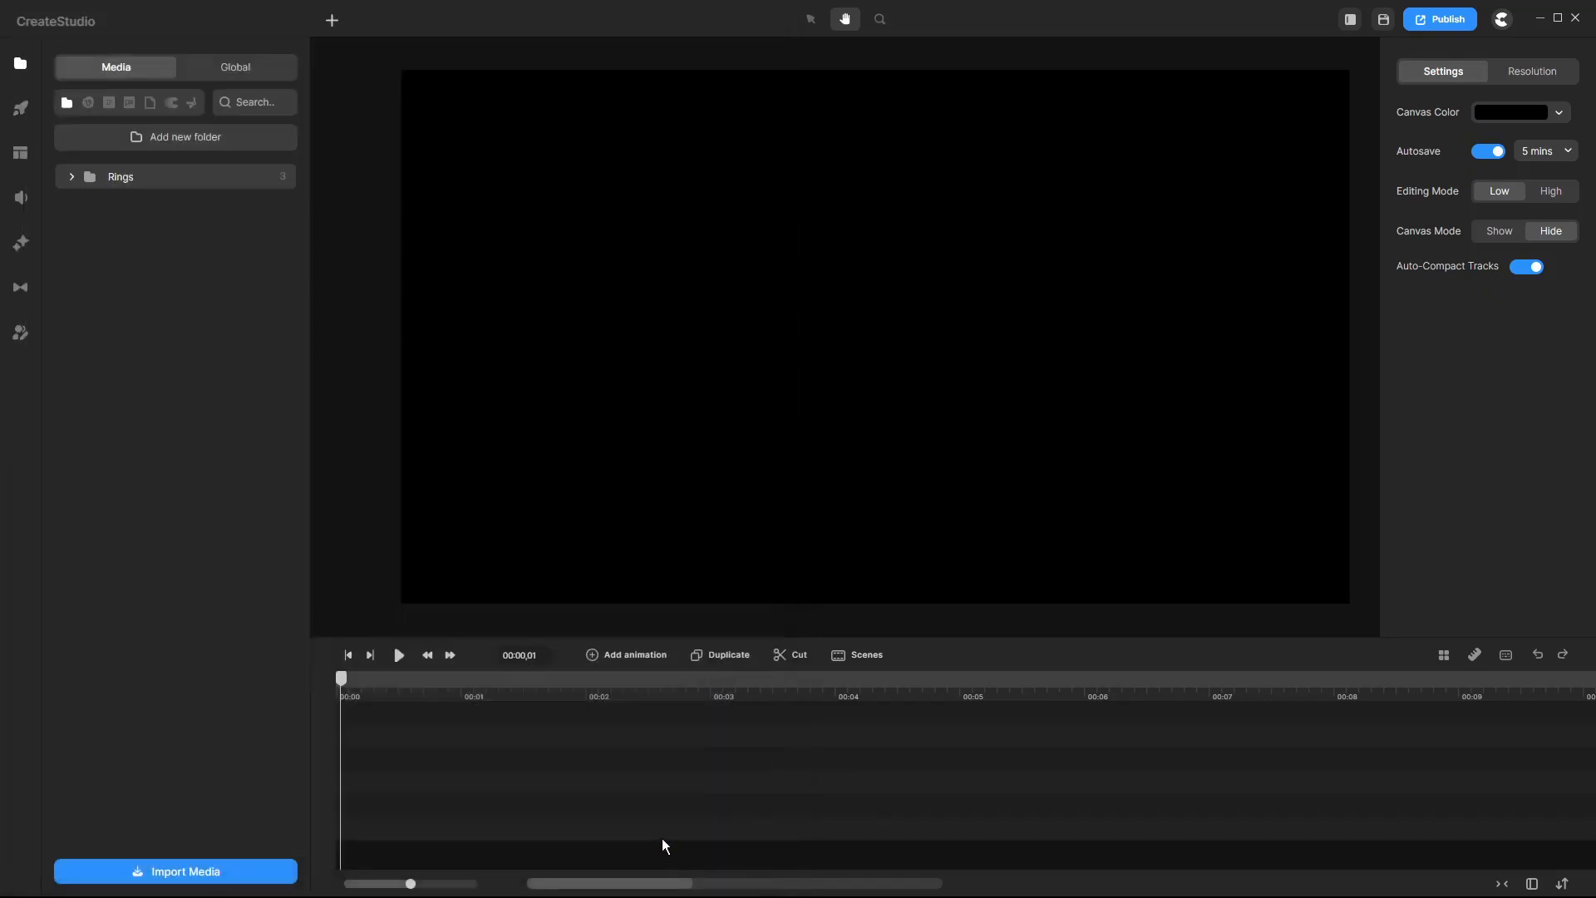
Place the full ring image from the Rings media folder at the start of the timeline.
{"action": "left_click", "coordinate": [70, 177]}
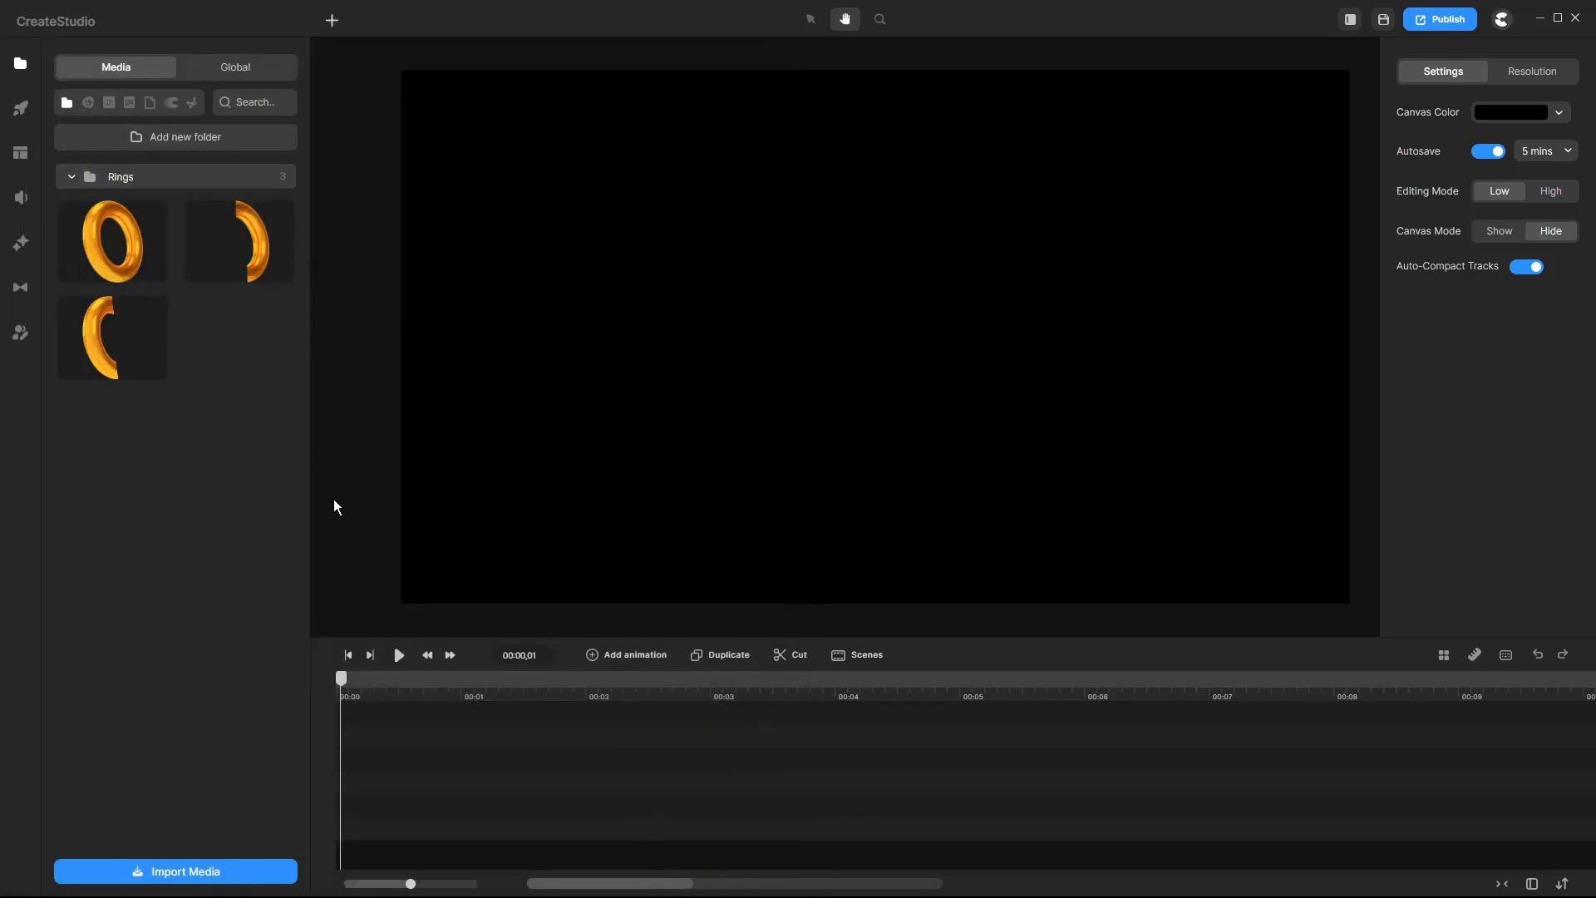
{"action": "left_click_drag", "start_coordinate": [130, 243], "coordinate": [371, 758]}
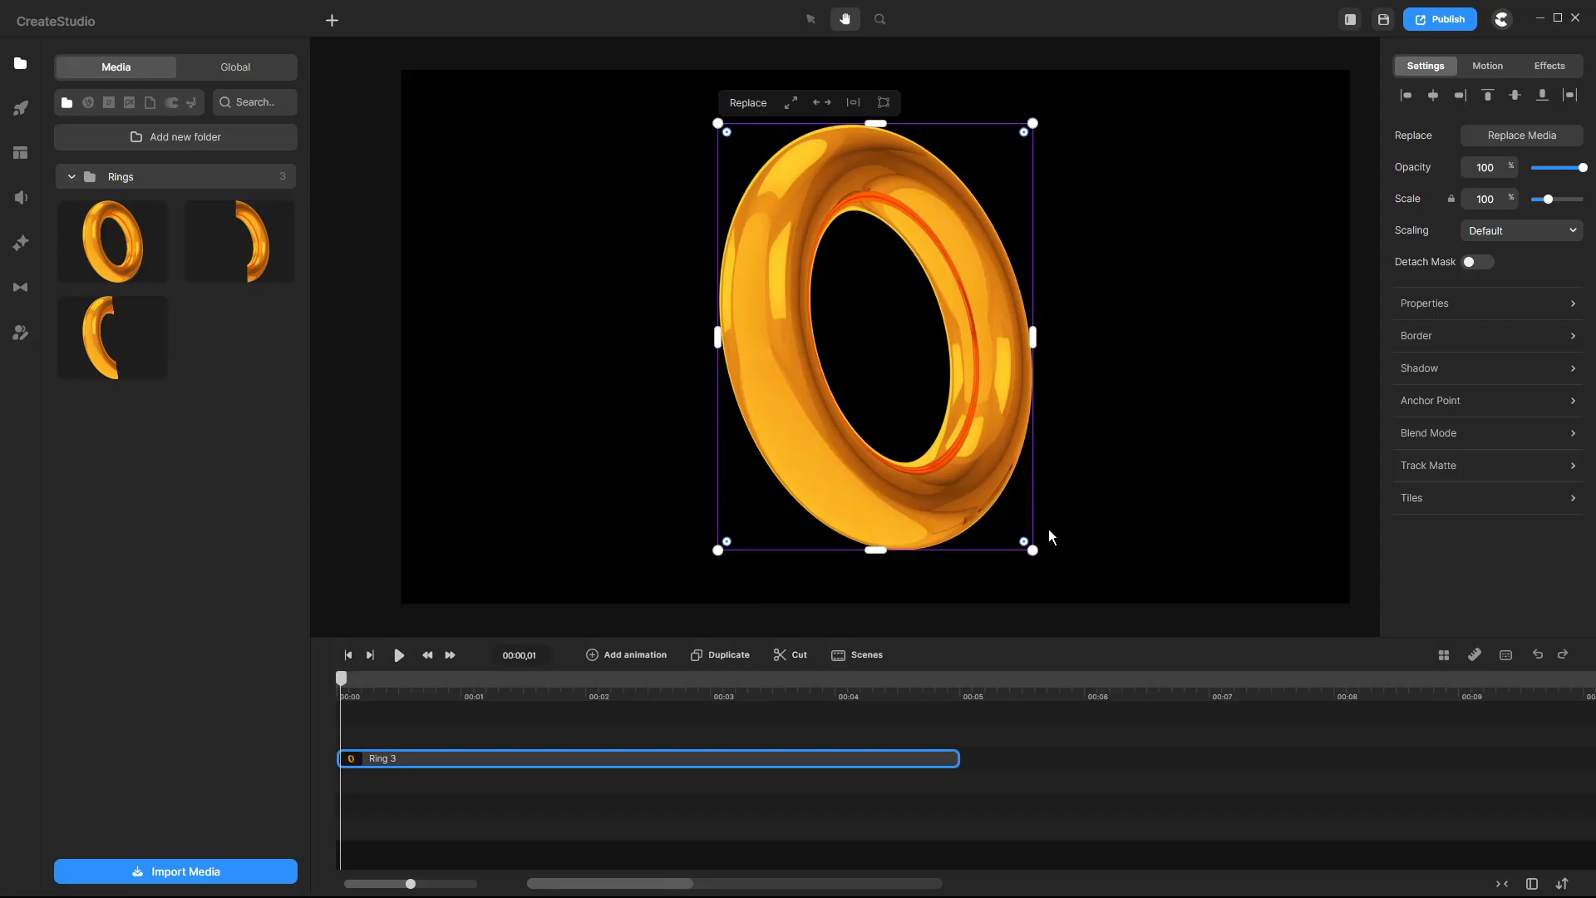
Add the Ball from the 3D Shapes category of the Shapes library to the start of the timeline, above the full ring.
{"action": "left_click", "coordinate": [21, 111]}
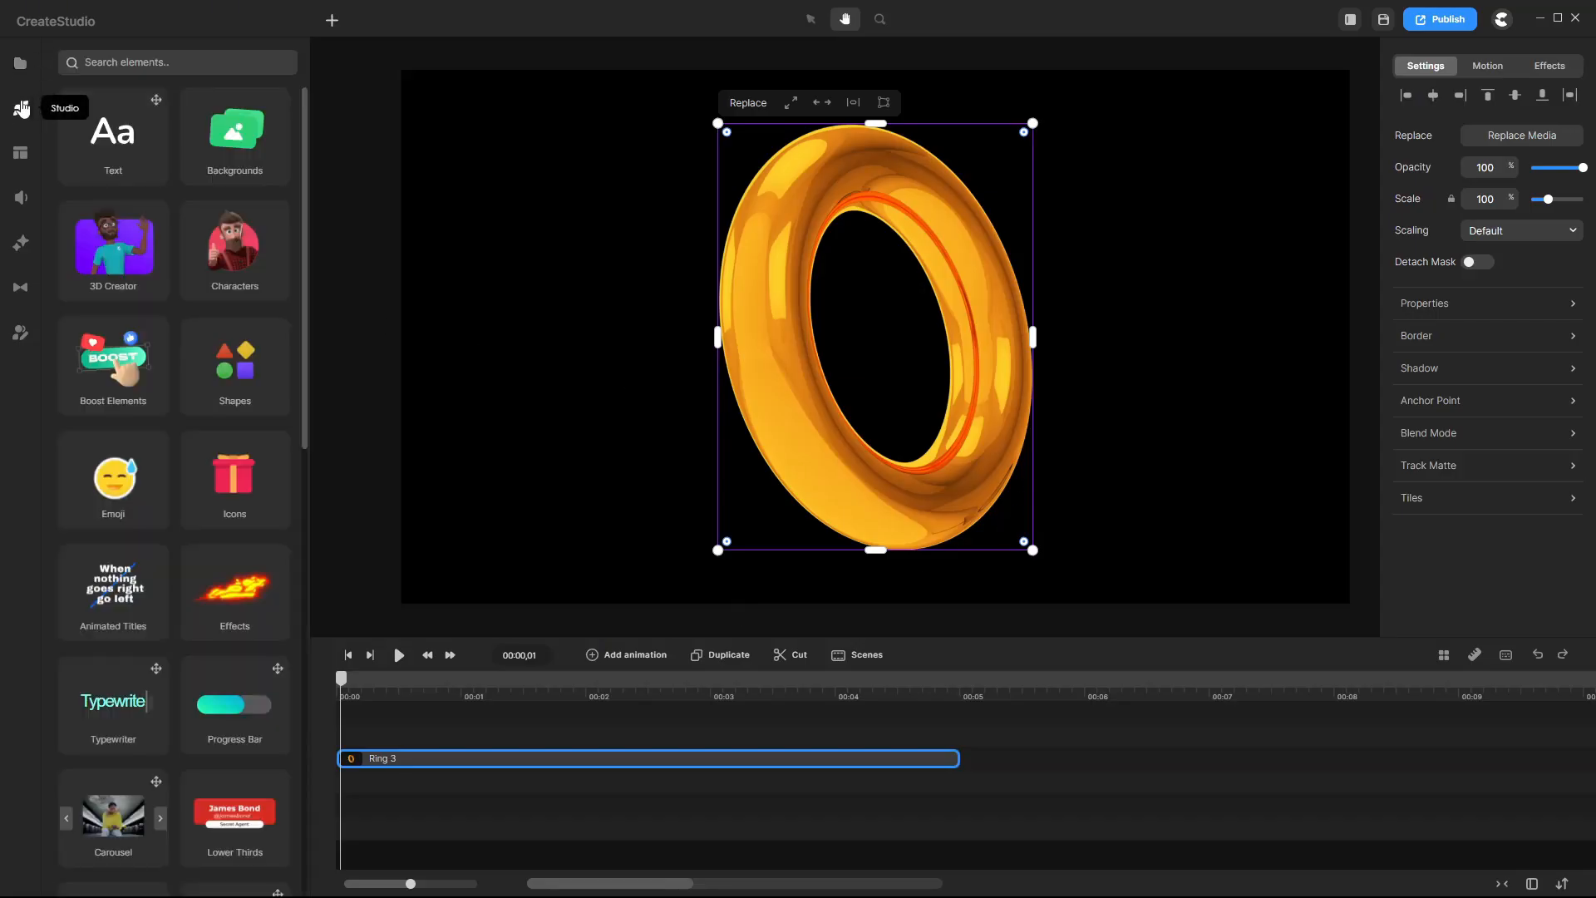
{"action": "left_click", "coordinate": [246, 393]}
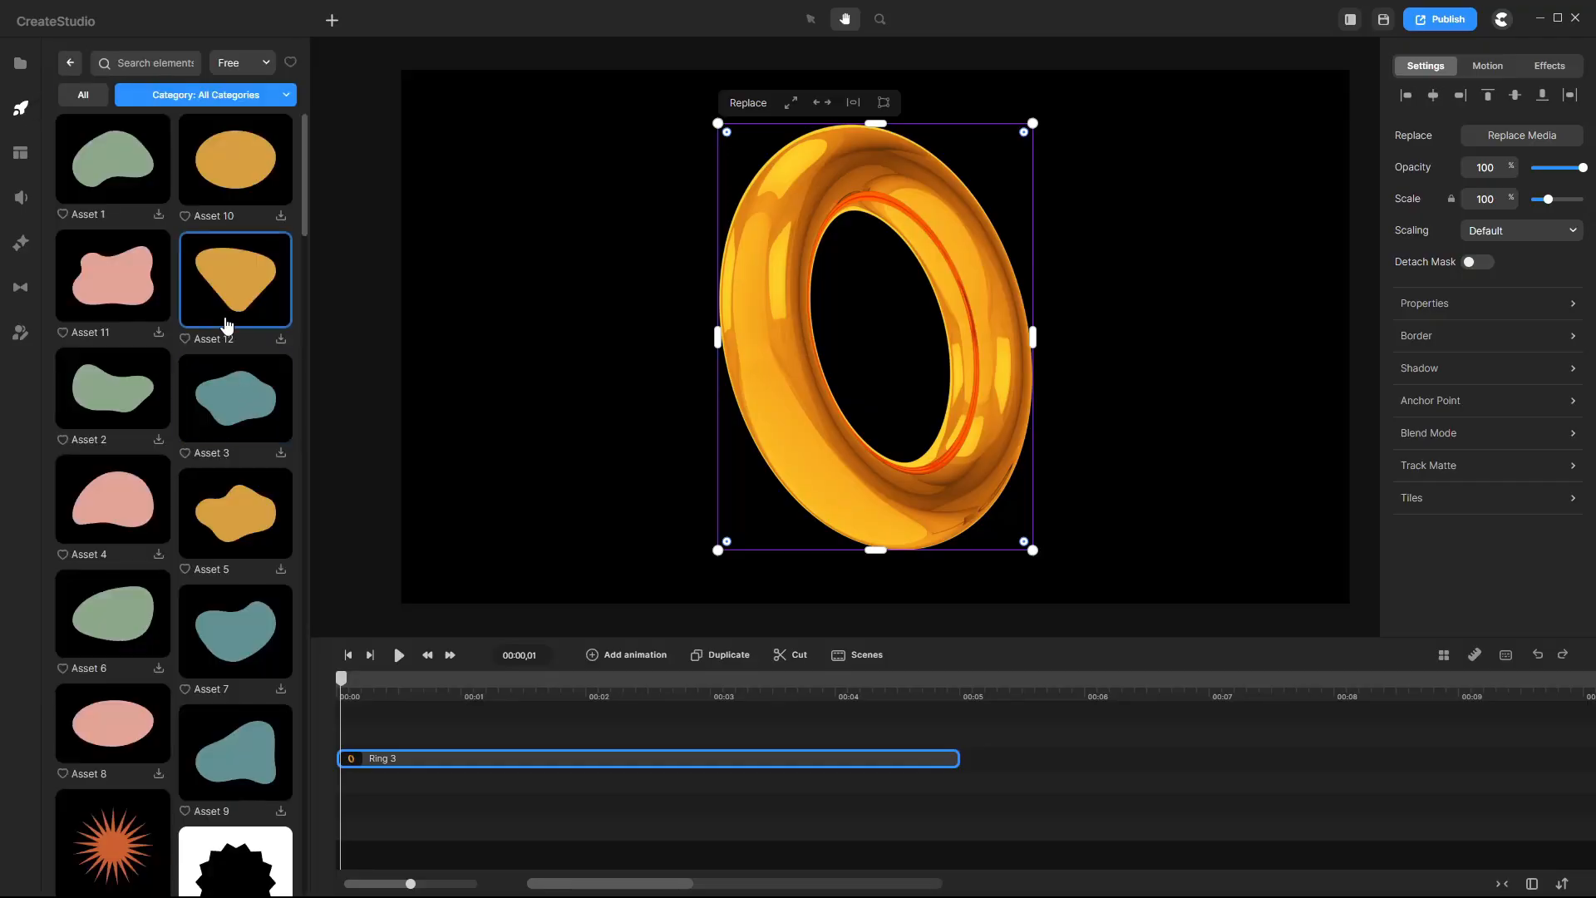
{"action": "left_click", "coordinate": [285, 99]}
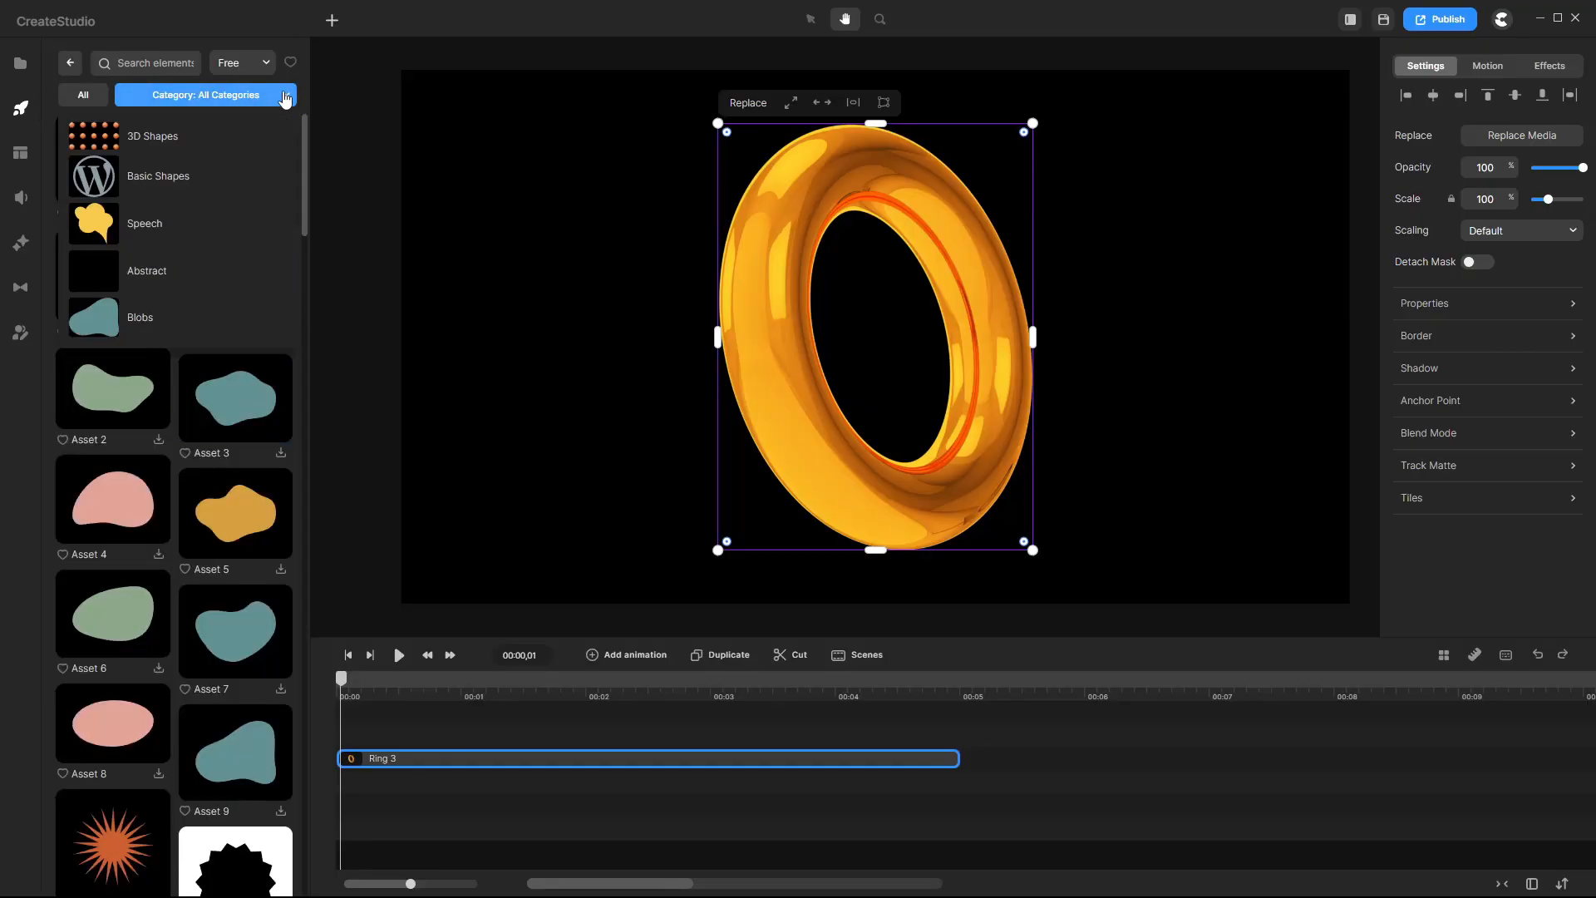
{"action": "left_click", "coordinate": [150, 141]}
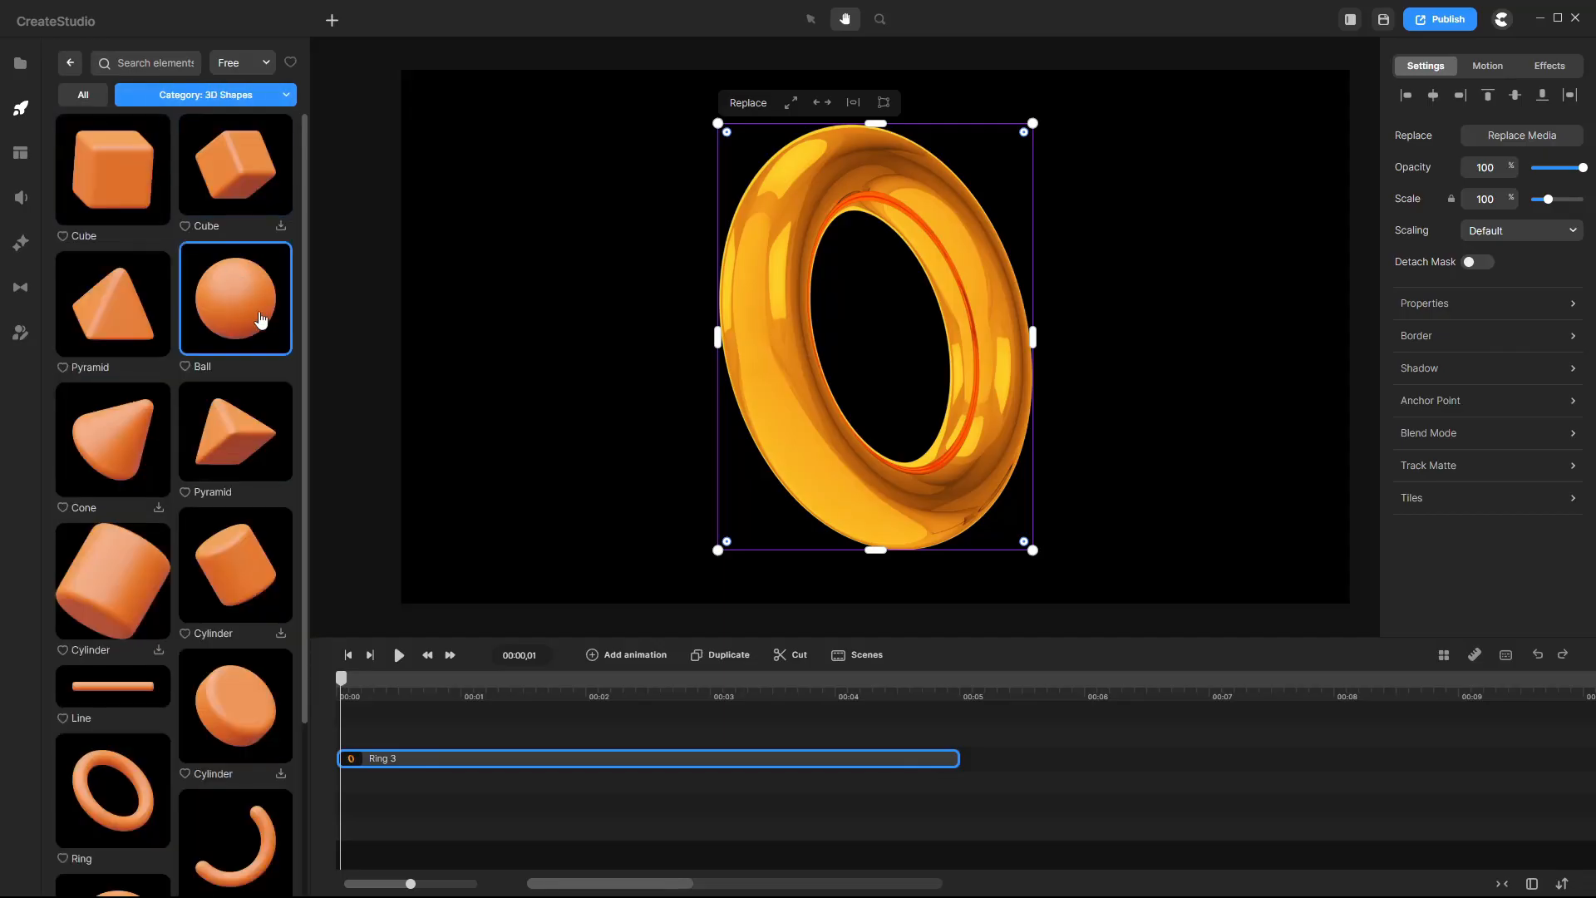
{"action": "left_click_drag", "start_coordinate": [249, 315], "coordinate": [361, 735]}
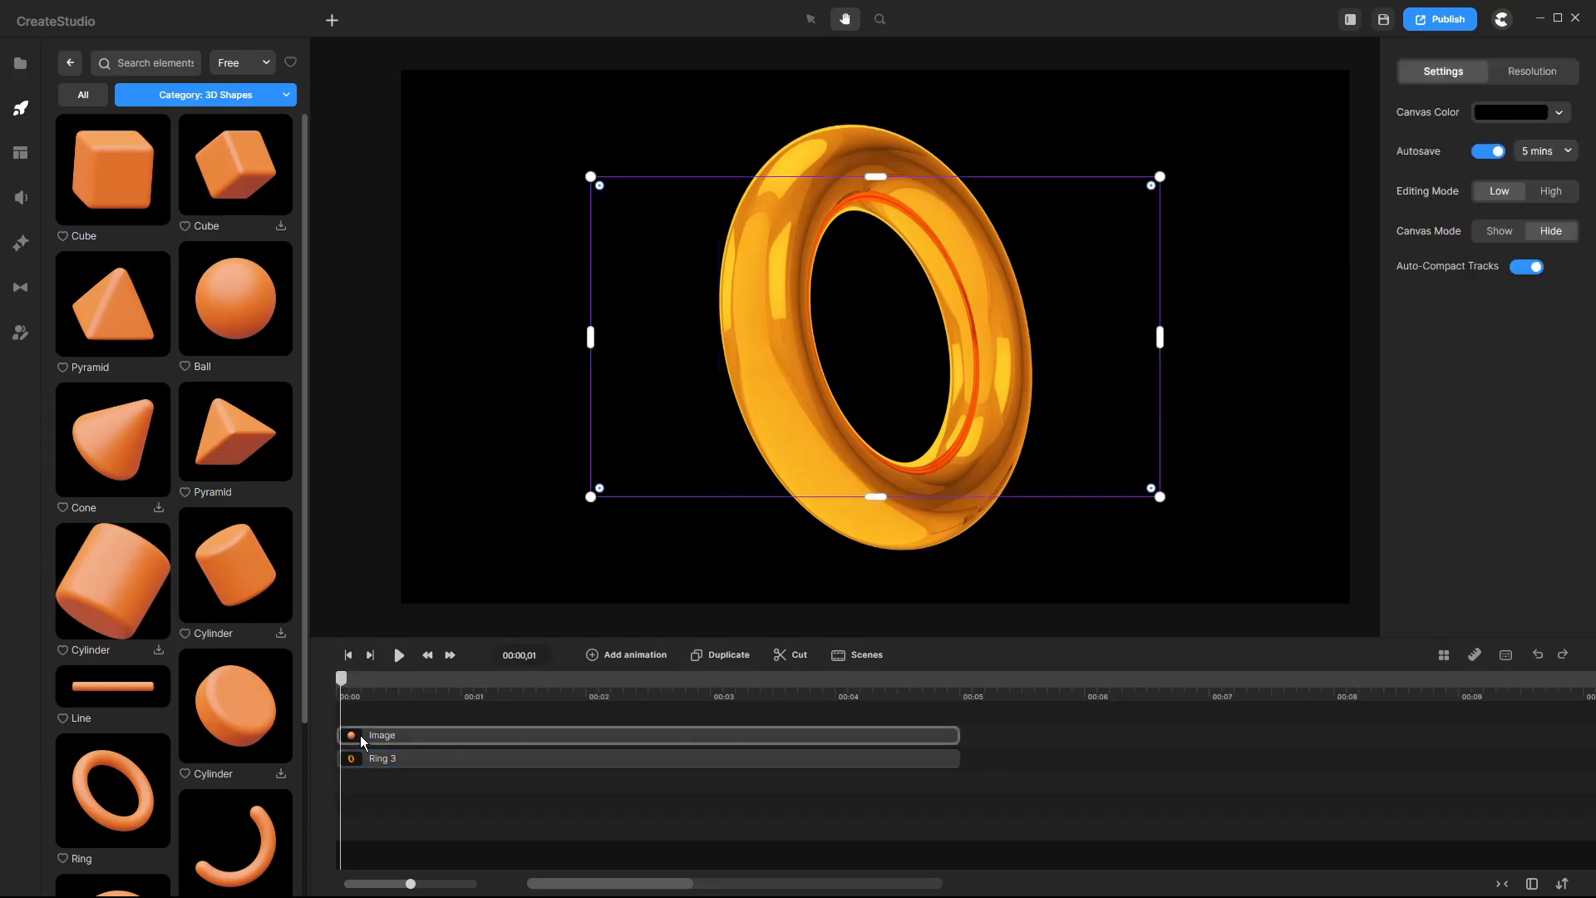
Scale the ball down to about 22% and position it beside the ring's left edge, slightly overlapping it.
{"action": "left_click_drag", "start_coordinate": [1089, 124], "coordinate": [786, 375]}
{"action": "left_click", "coordinate": [810, 20]}
{"action": "left_click_drag", "start_coordinate": [693, 429], "coordinate": [638, 302]}
{"action": "mouse_move", "coordinate": [597, 756]}
{"action": "left_mouse_down"}
{"action": "mouse_move", "coordinate": [598, 788]}
{"action": "mouse_move", "coordinate": [587, 764]}
{"action": "left_mouse_up"}
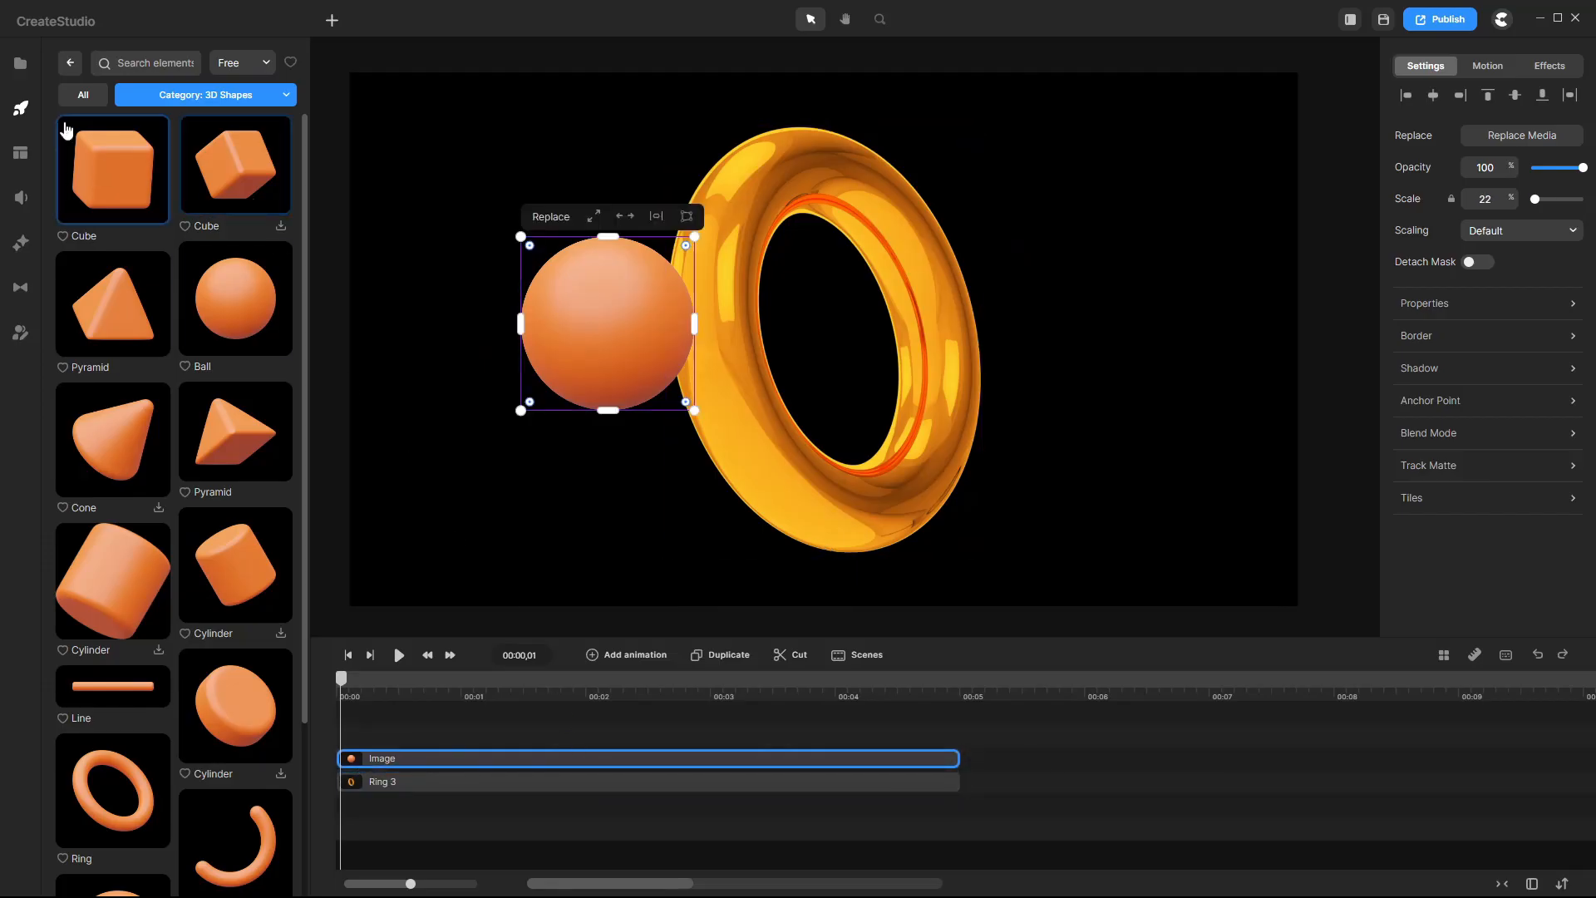
Place the left ring half from the Rings folder on a track above the ball, and move the ball to the ring's right side.
{"action": "left_click", "coordinate": [21, 65]}
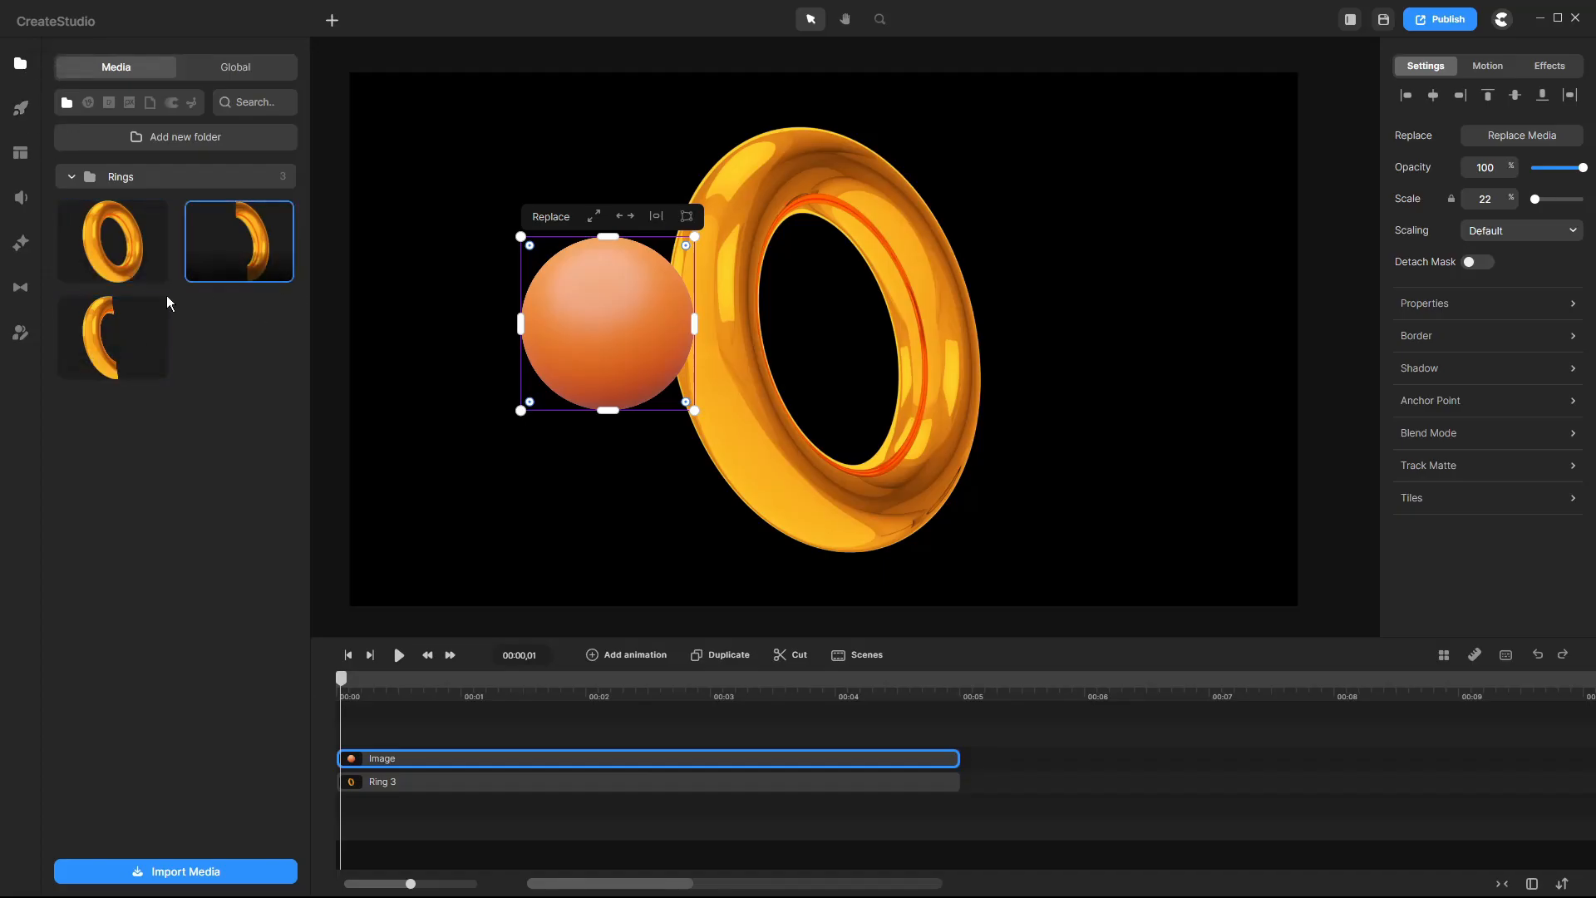
{"action": "left_click_drag", "start_coordinate": [107, 348], "coordinate": [383, 733]}
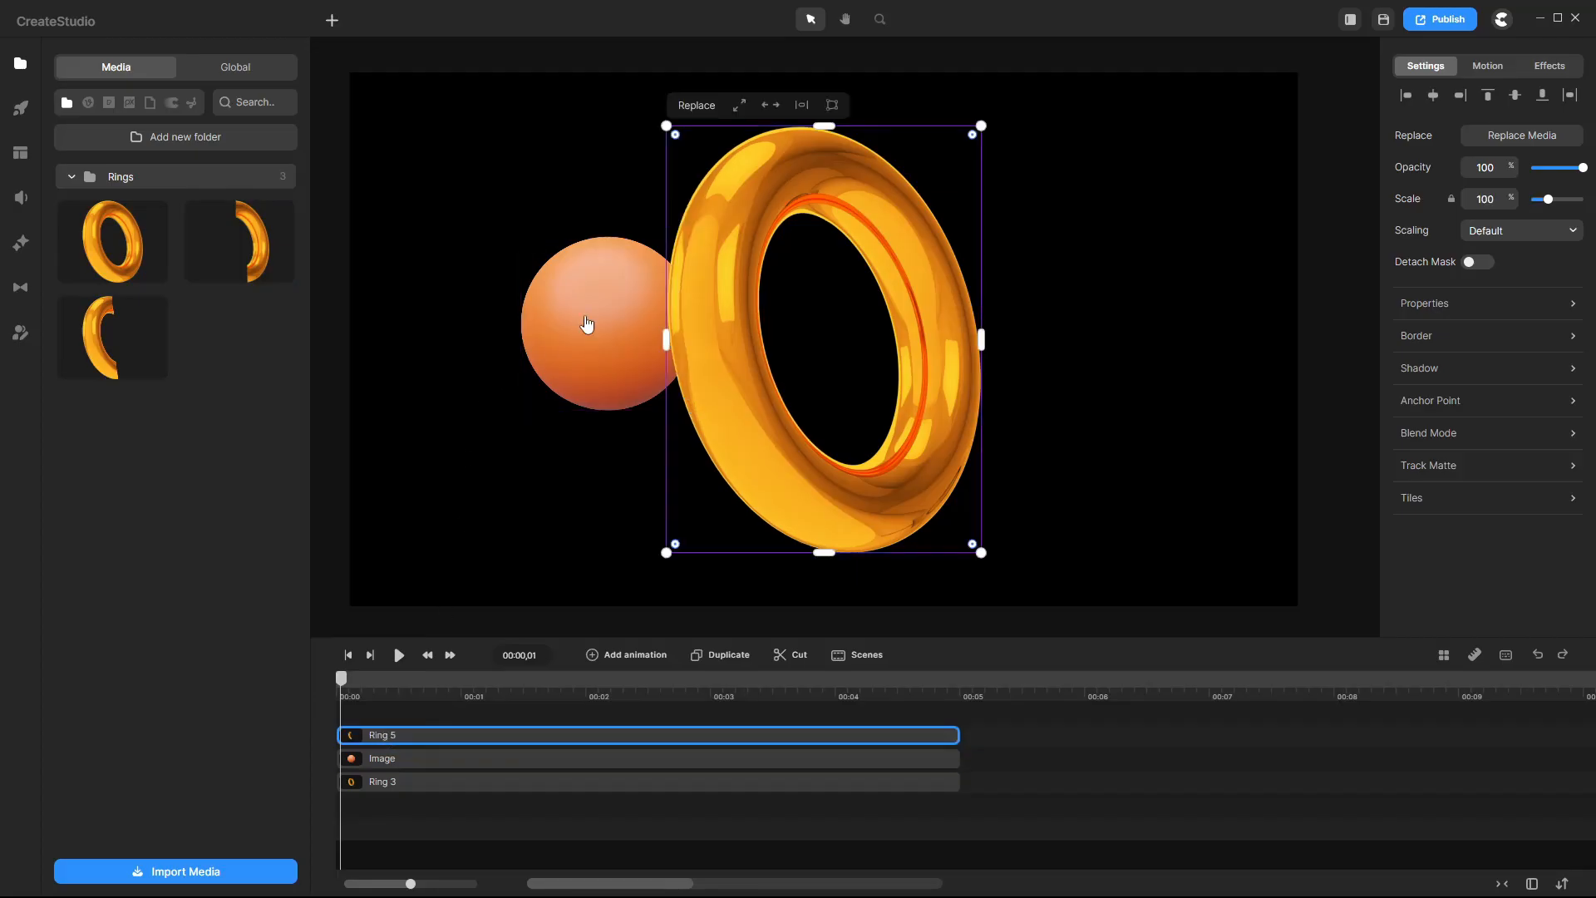
{"action": "left_click_drag", "start_coordinate": [586, 324], "coordinate": [1125, 333]}
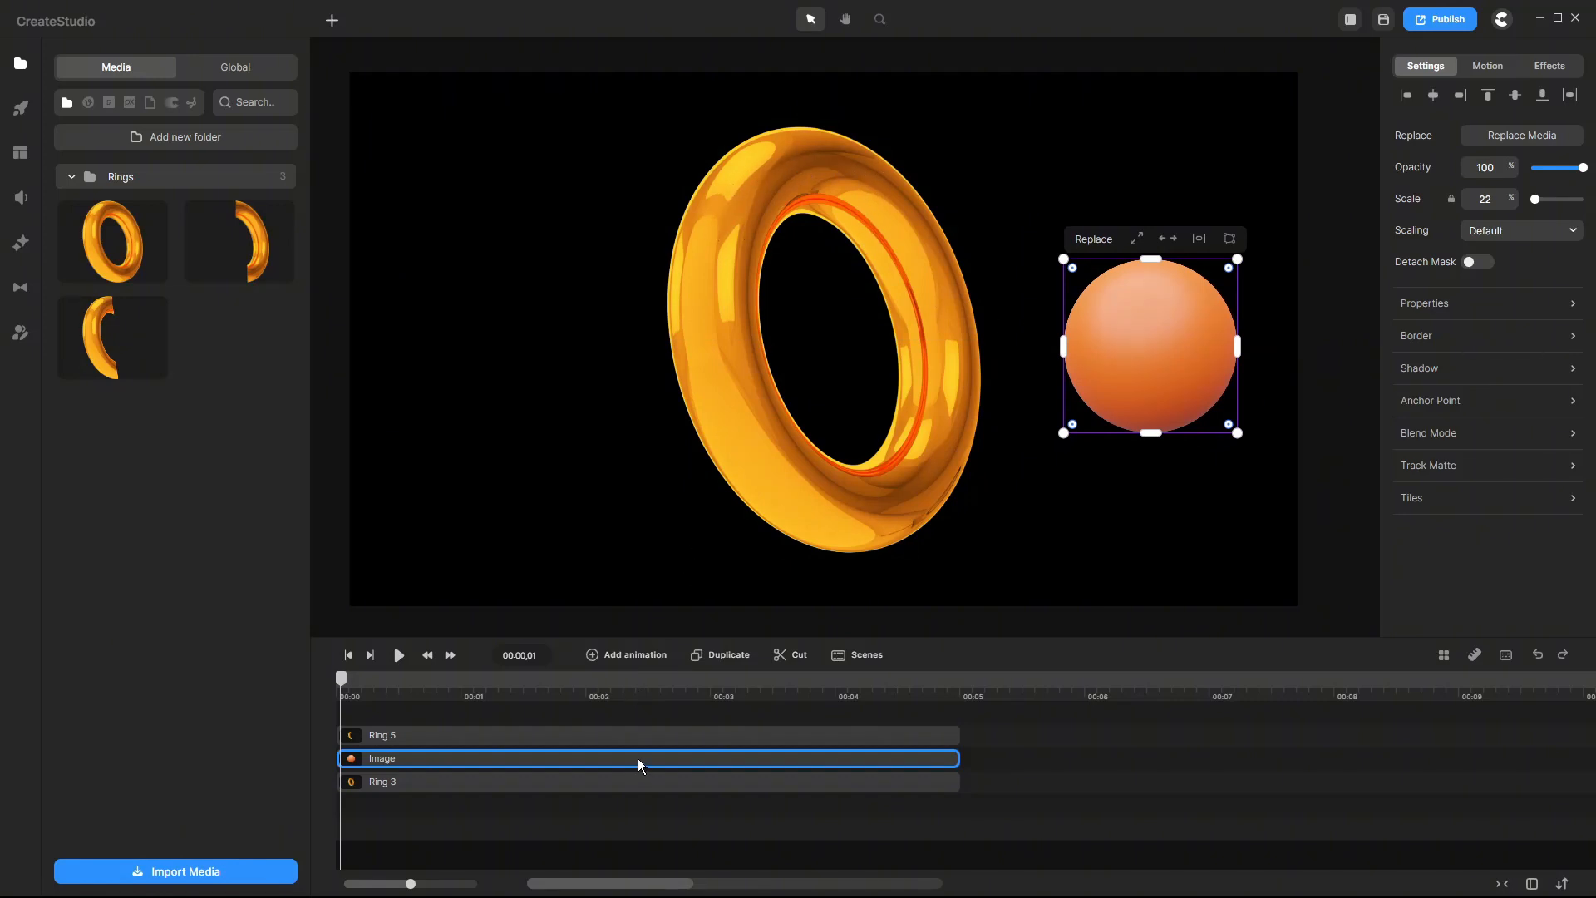
{"action": "left_click", "coordinate": [648, 781], "text": "shift"}
{"action": "right_click", "coordinate": [648, 781]}
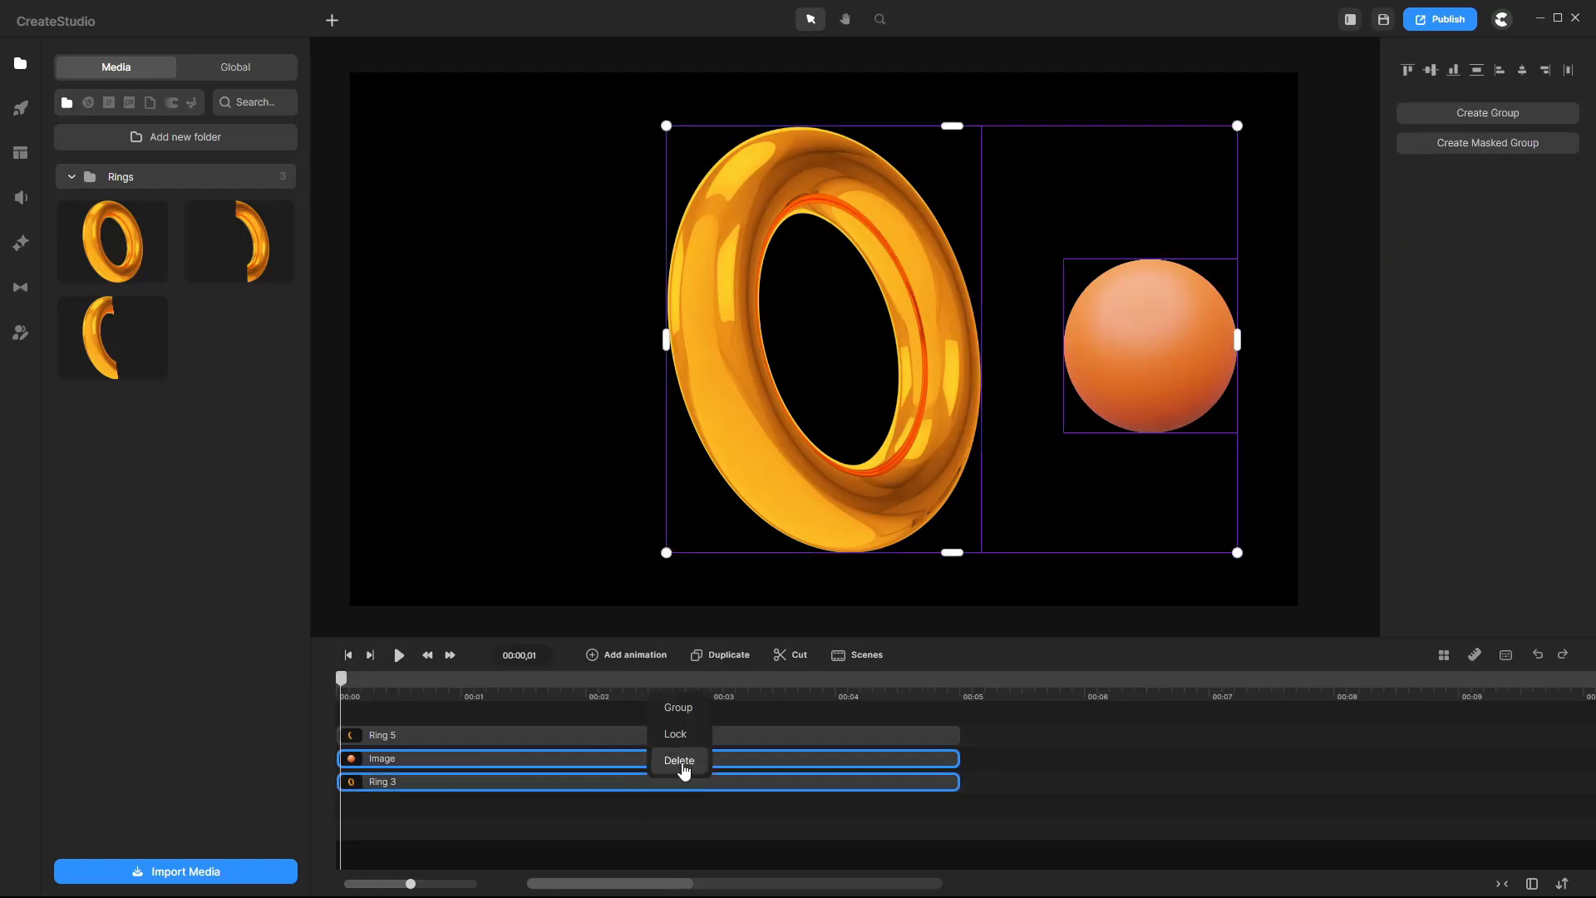
{"action": "left_click", "coordinate": [687, 811]}
Lock the full ring layer Ring 3 and the left-half layer Ring 5 on the timeline.
{"action": "right_click", "coordinate": [684, 784]}
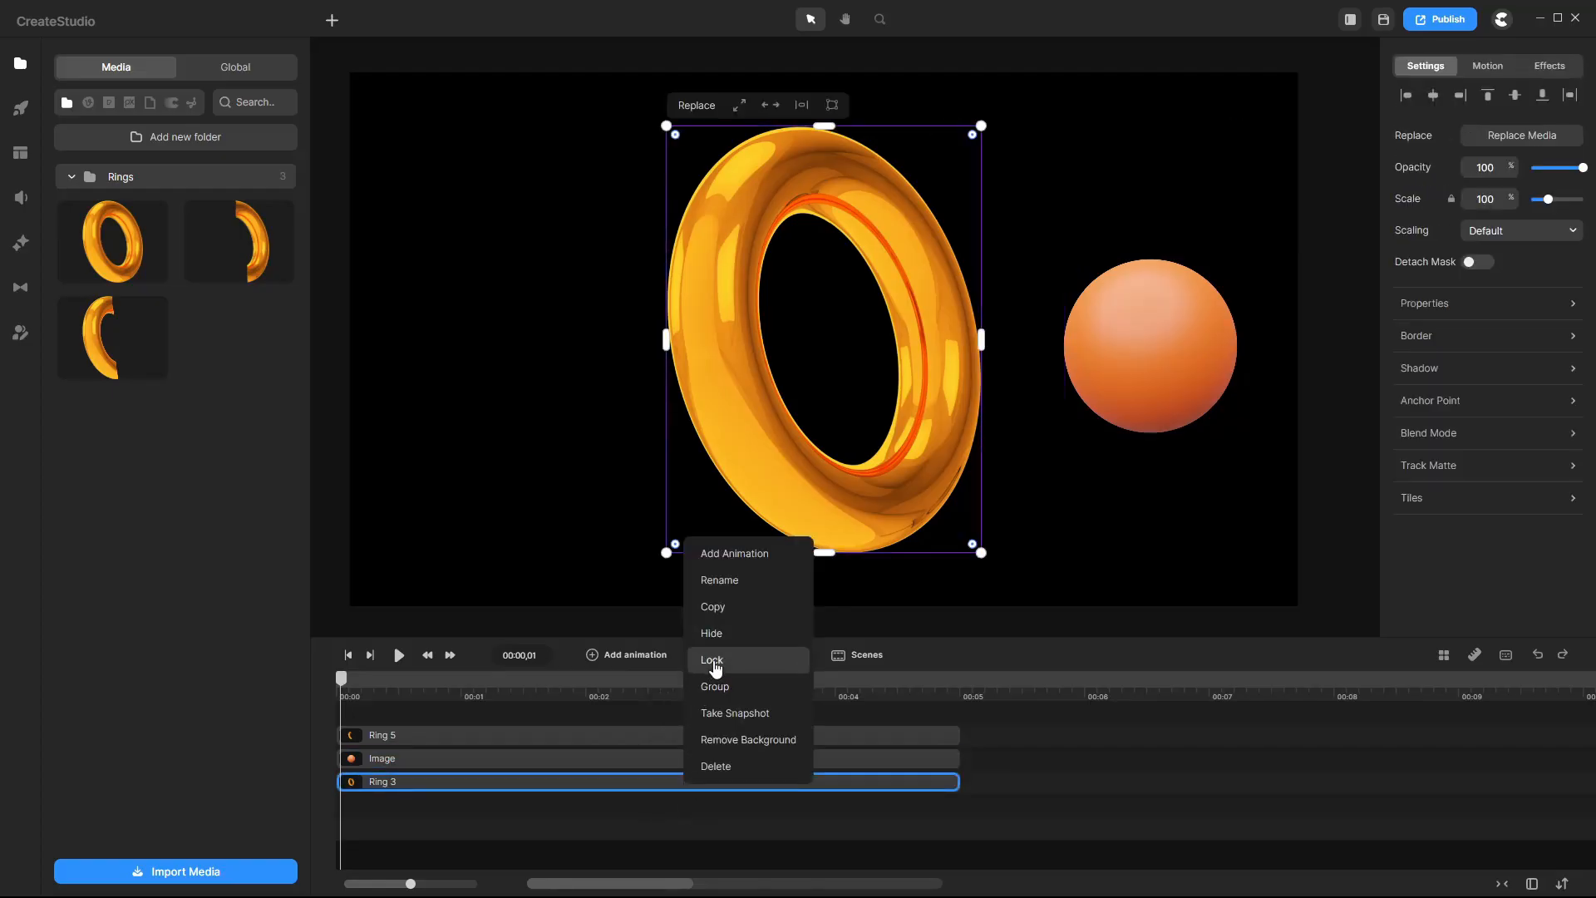
{"action": "left_click", "coordinate": [715, 665]}
{"action": "right_click", "coordinate": [629, 735]}
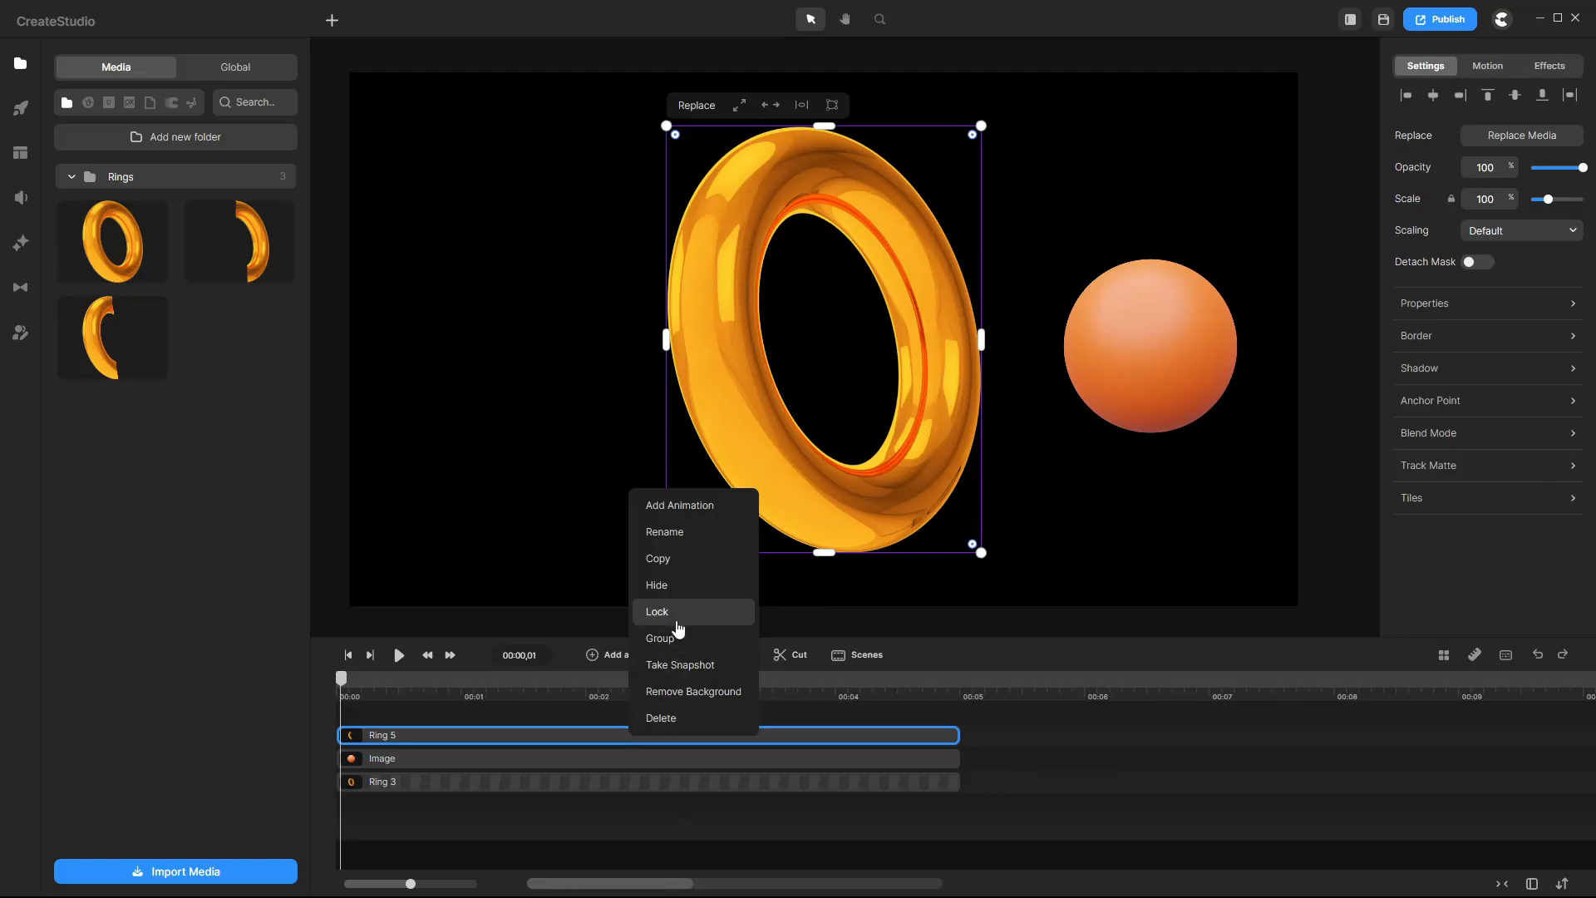